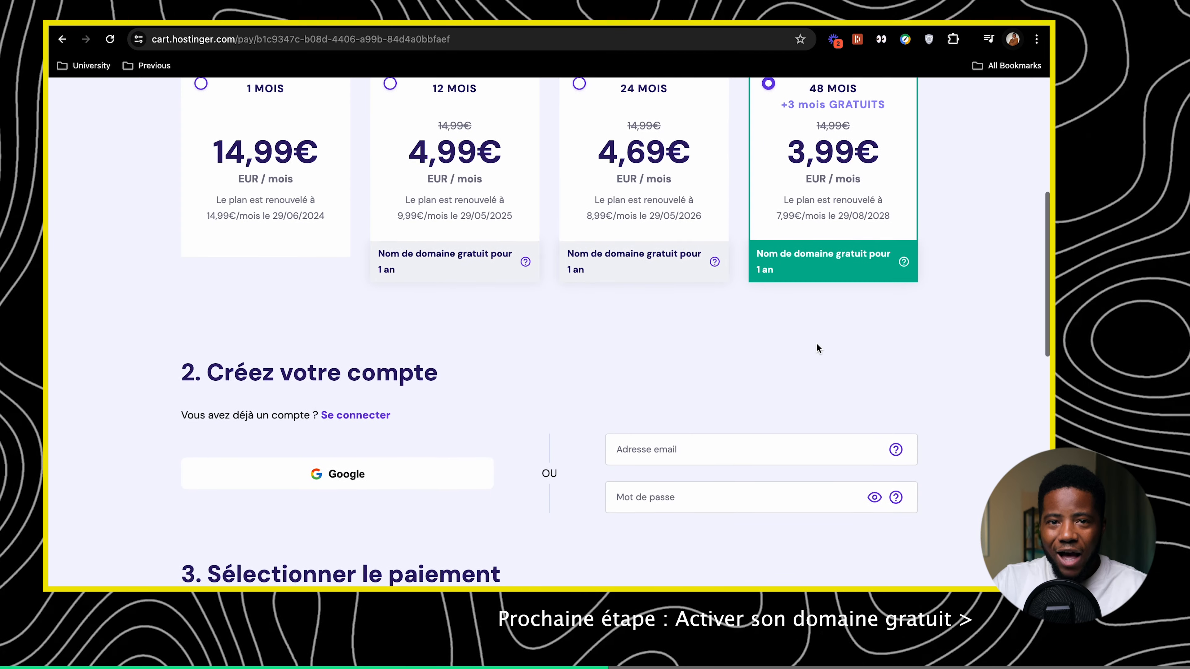
Autofill the saved account login and enter the billing first and last name
click(651, 324)
click(708, 357)
Apply the discount coupon, bringing the order total down to 206,84€
scroll(688, 406, down, 5)
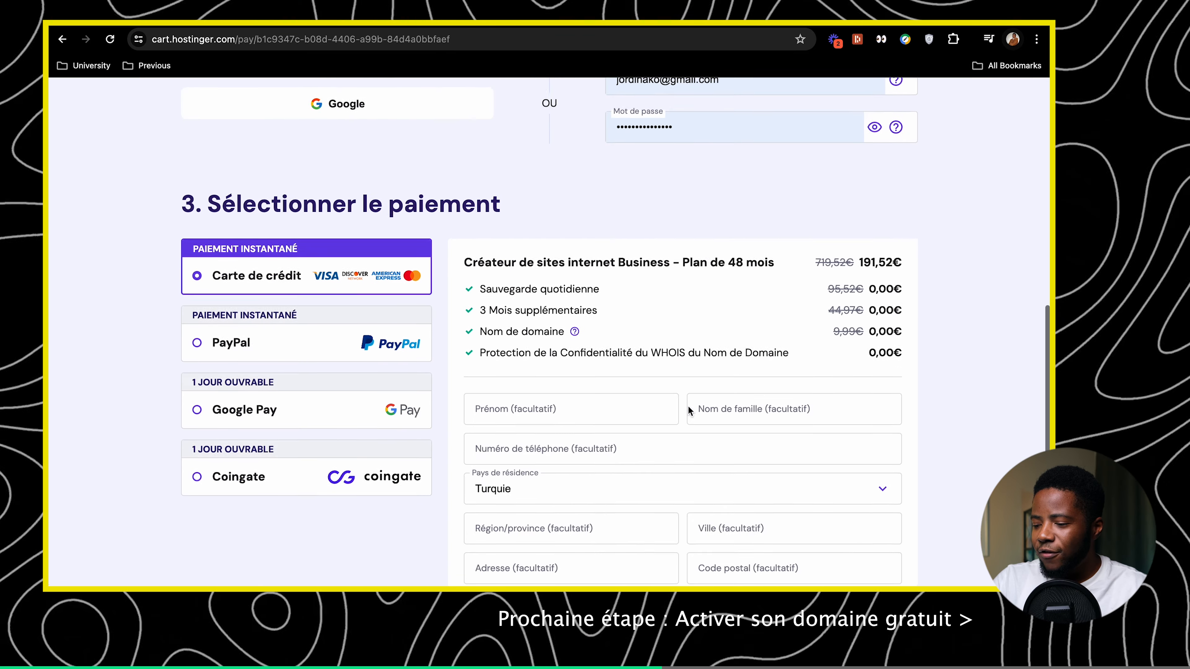
click(609, 379)
key(Tab)
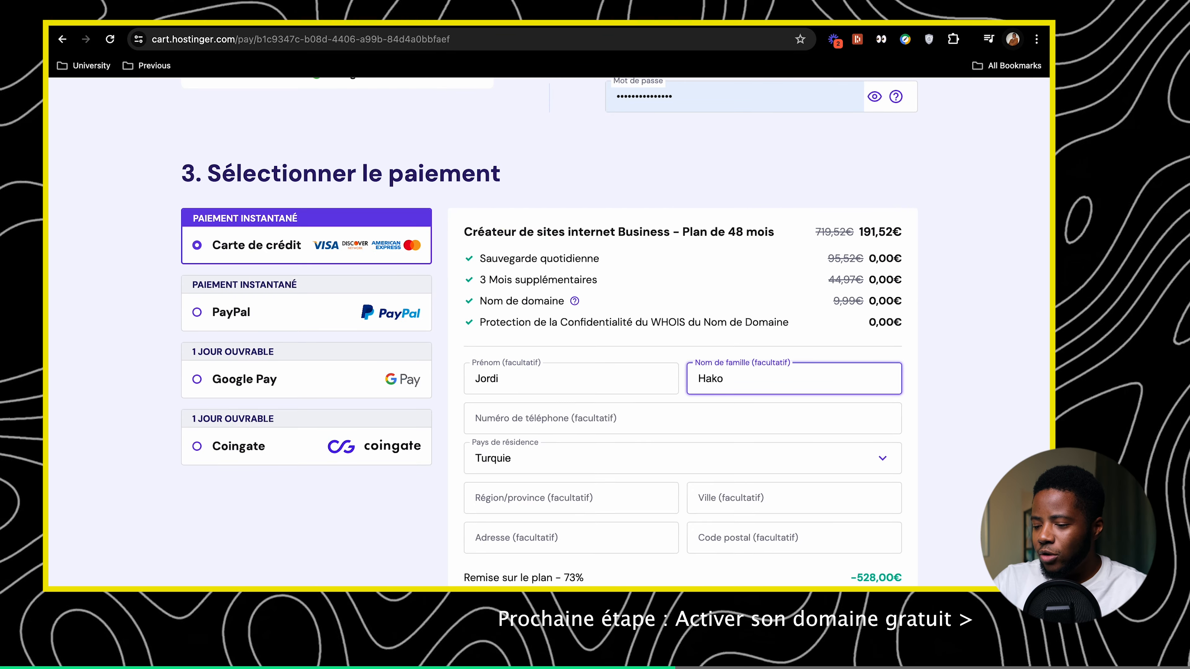
scroll(603, 434, down, 6)
click(559, 408)
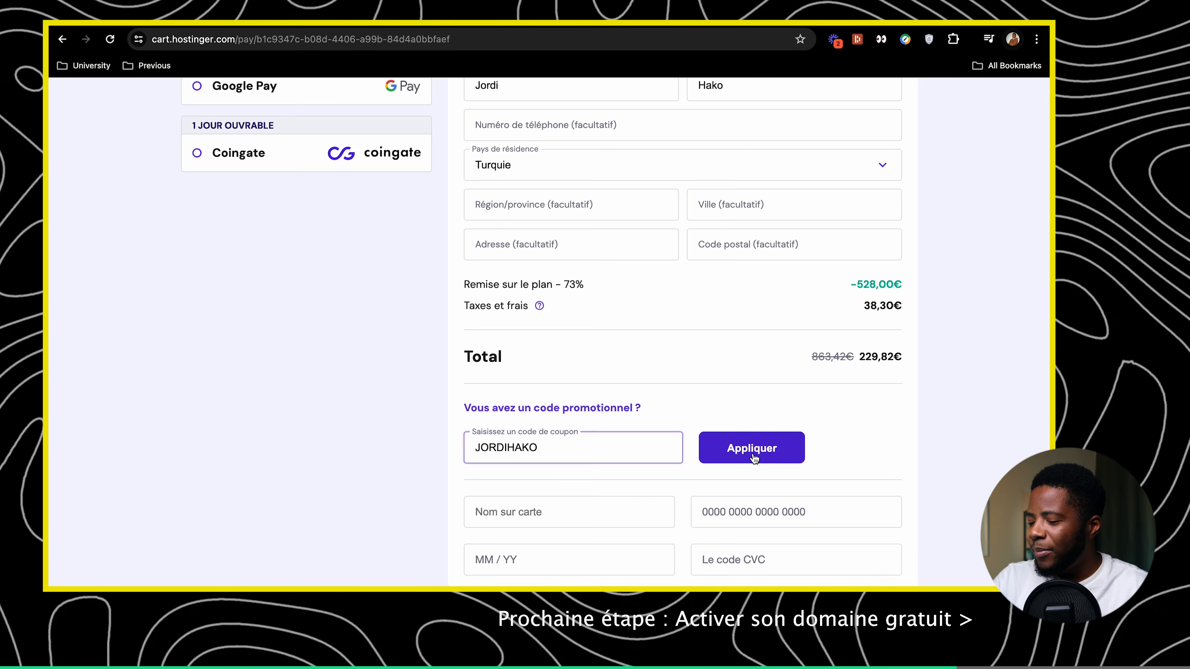
click(758, 454)
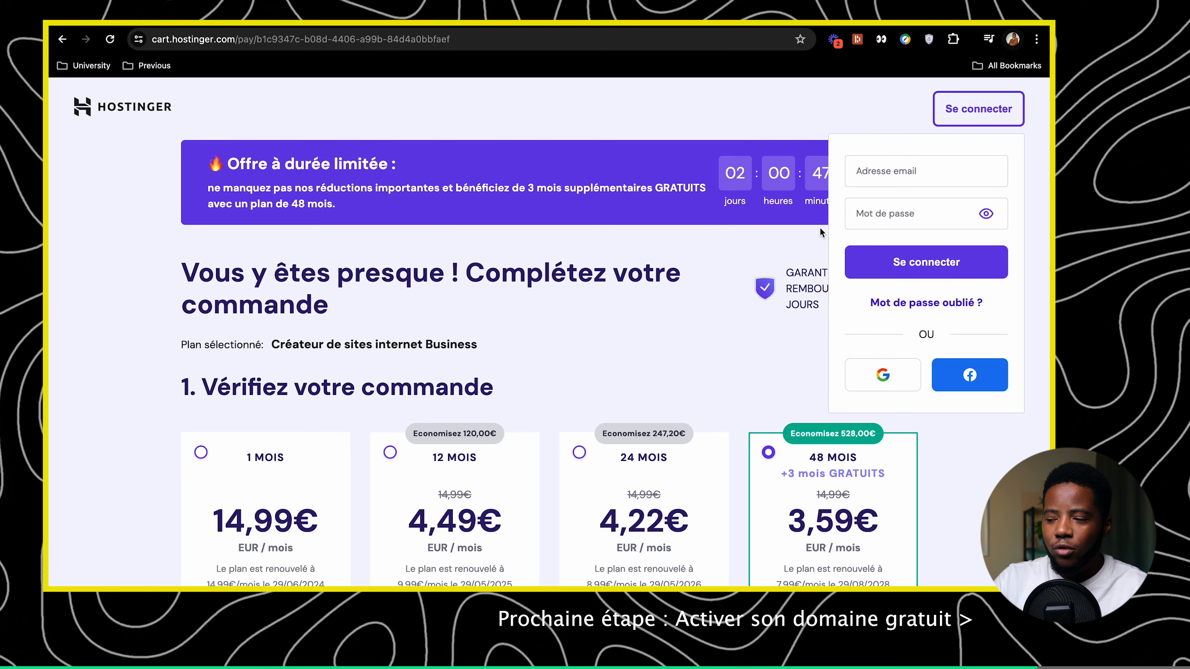
click(890, 211)
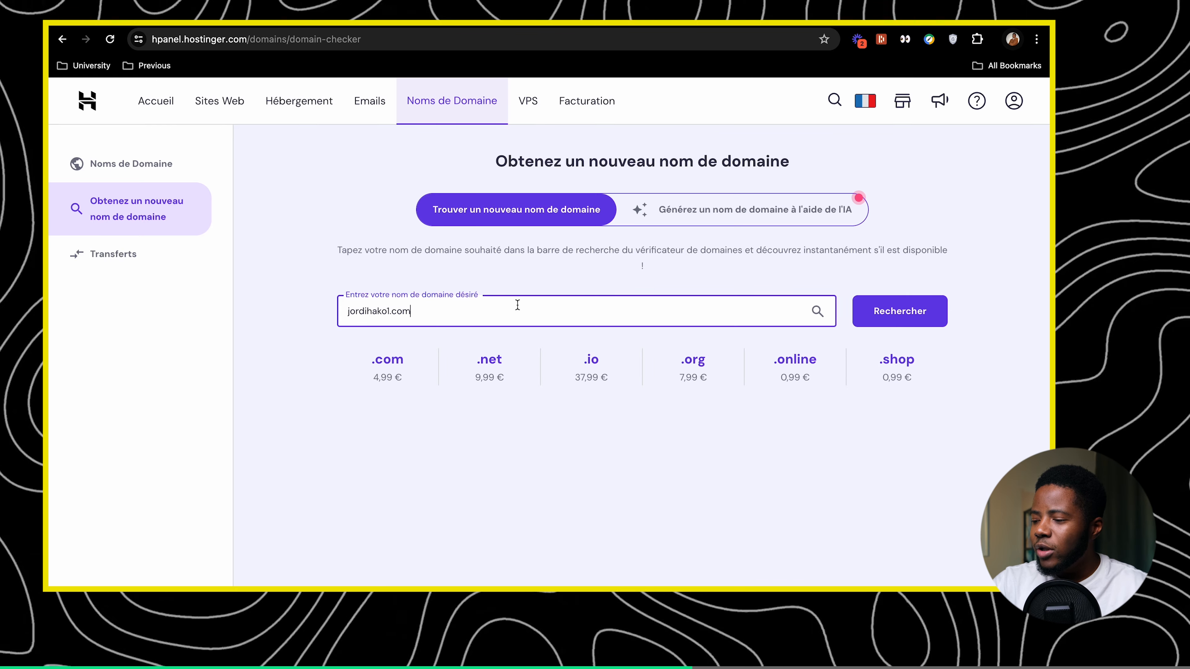
Search whether the desired .com name is free to claim as the free domain
click(902, 325)
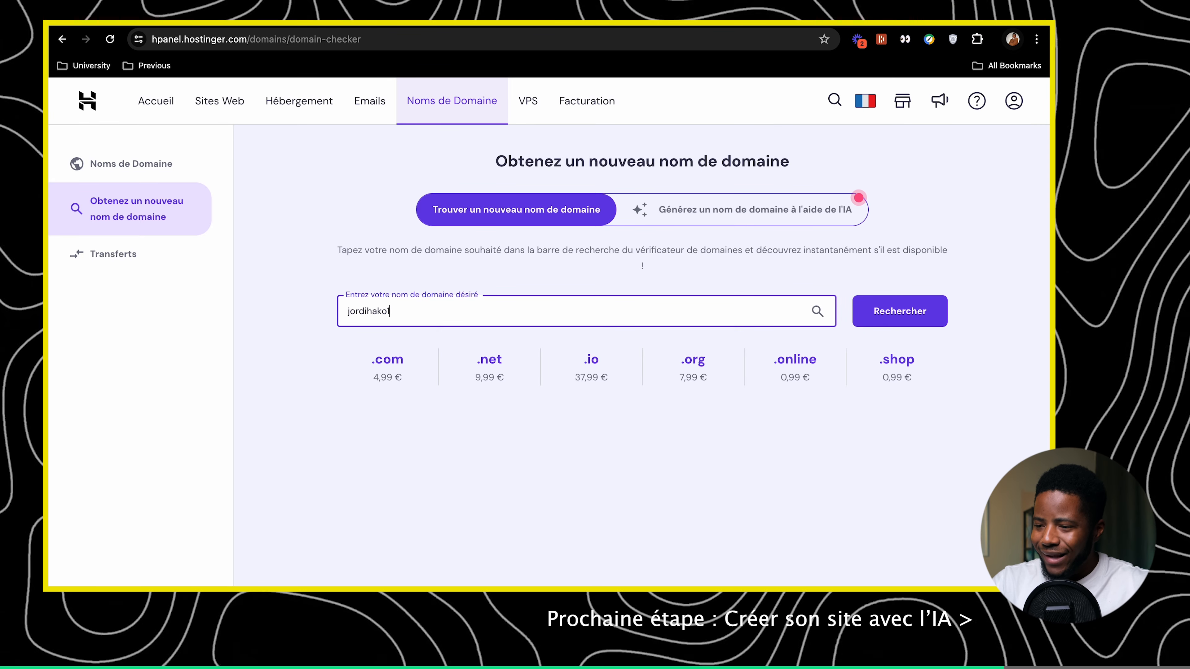
click(900, 323)
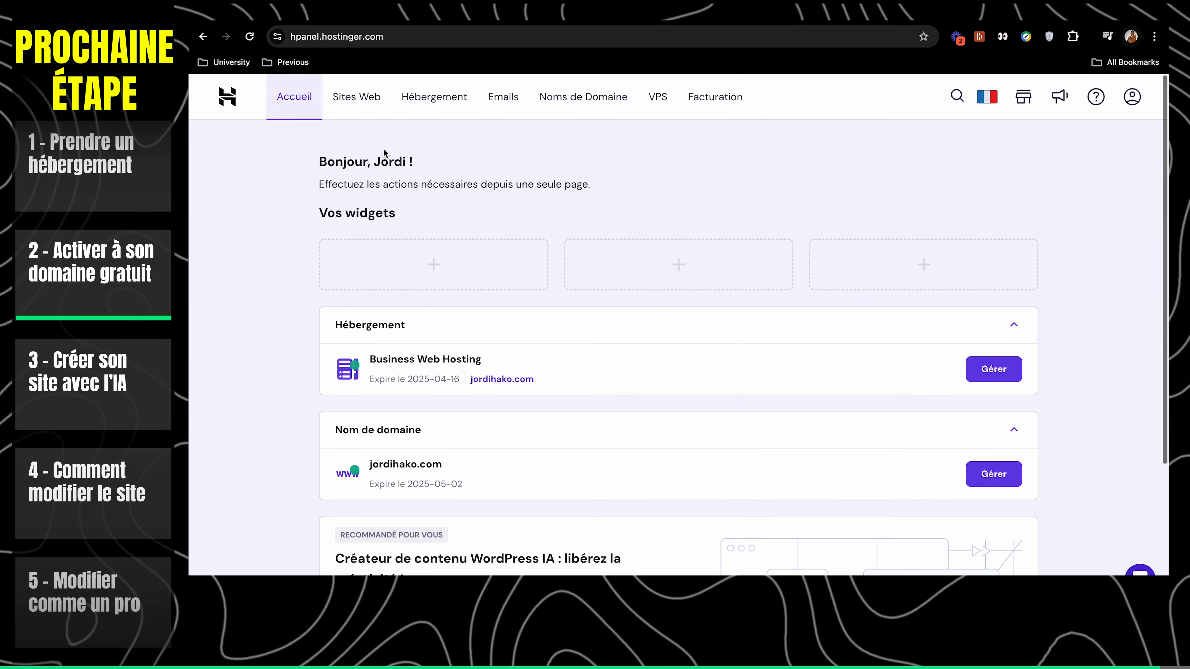
Add a new website under Sites Web using the Hostinger AI website builder
click(355, 97)
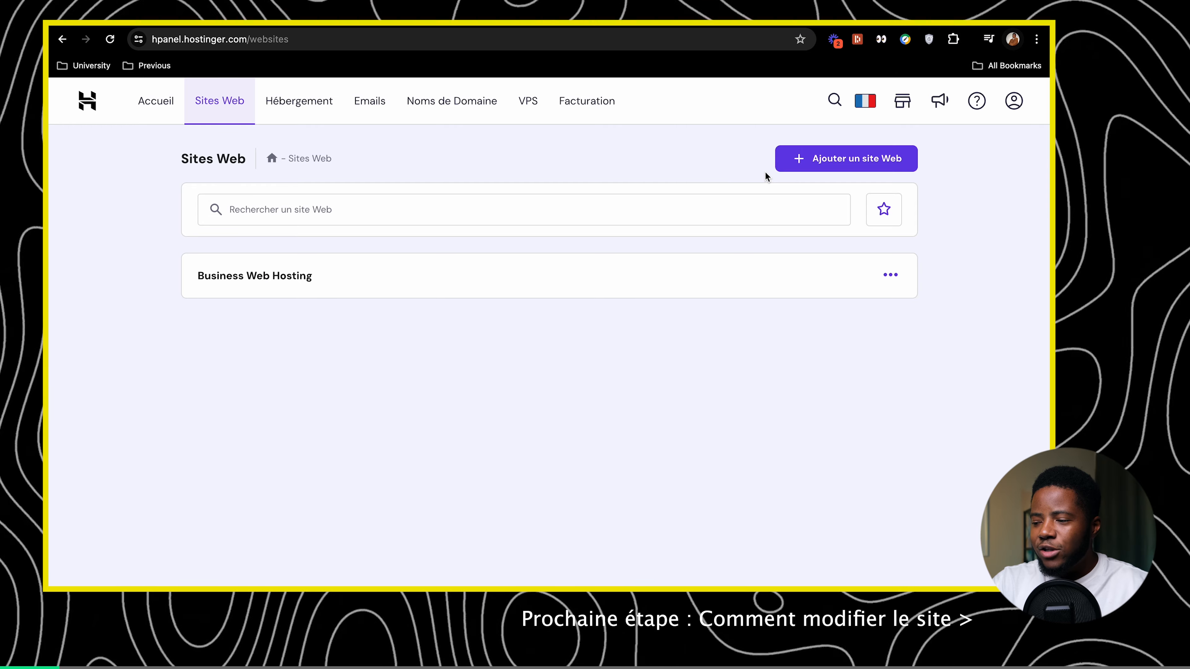
click(798, 159)
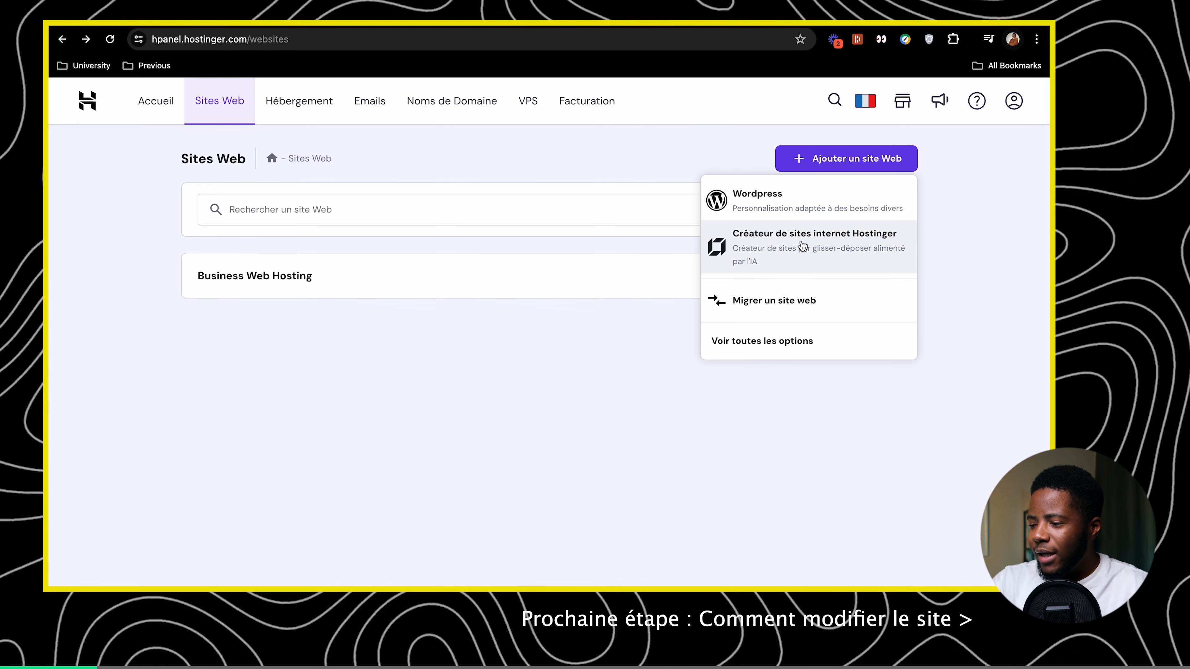
click(804, 264)
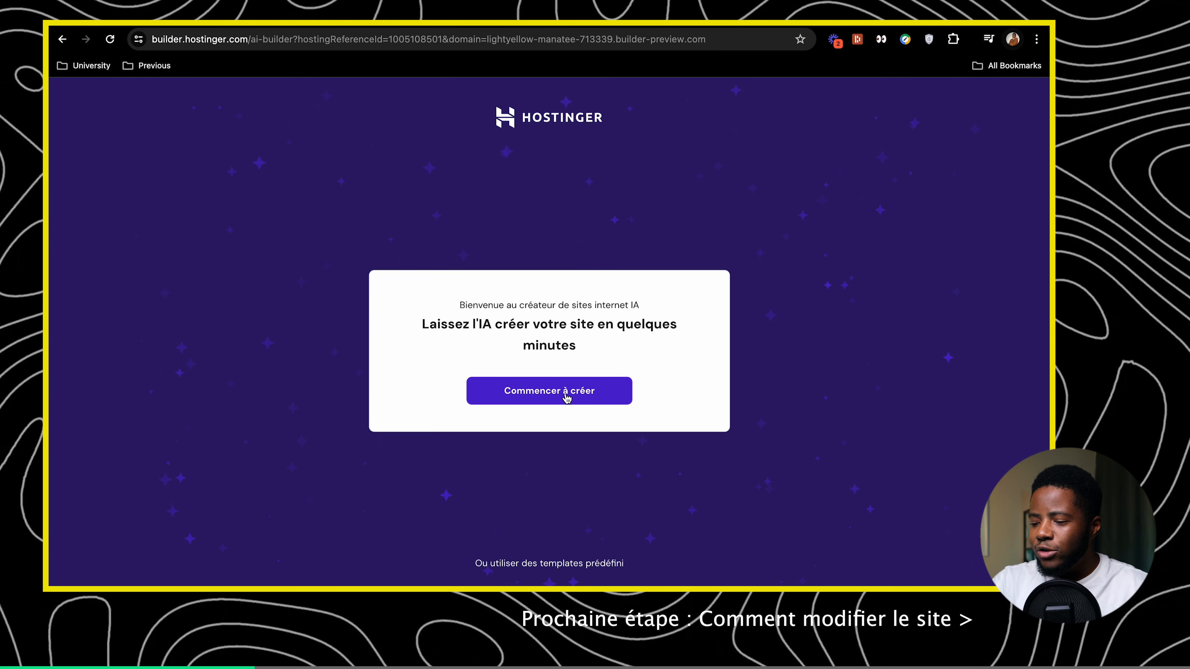
Generate a Portfolio-type site from a first-person description starting 'Je suis'
click(567, 398)
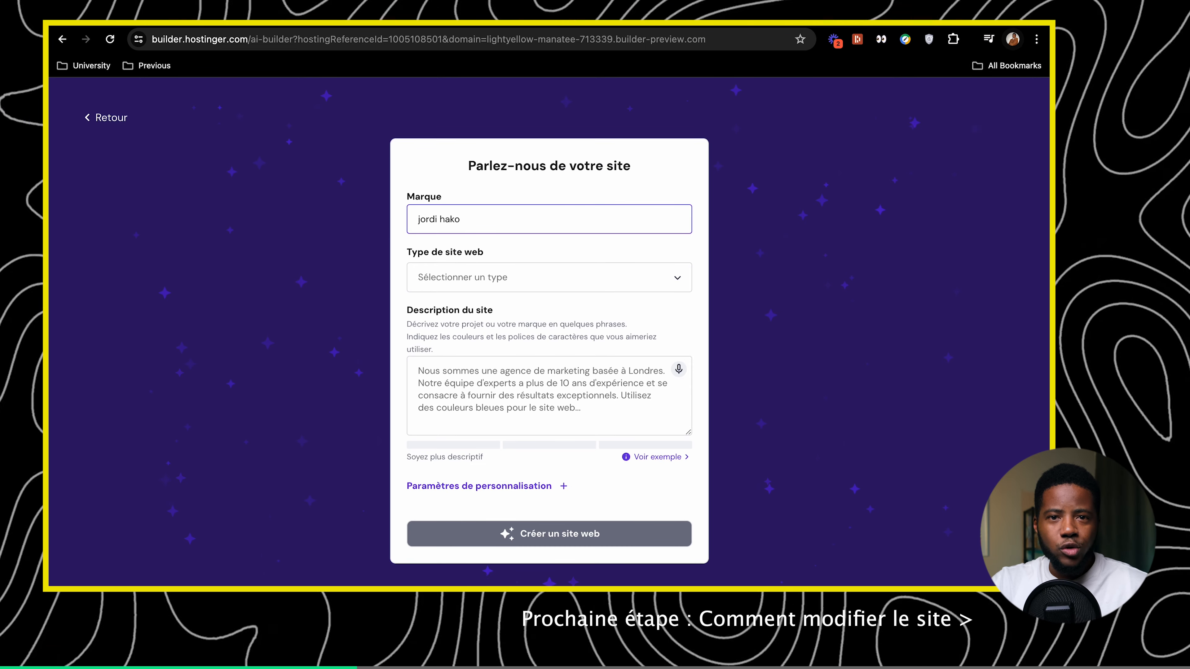
click(453, 280)
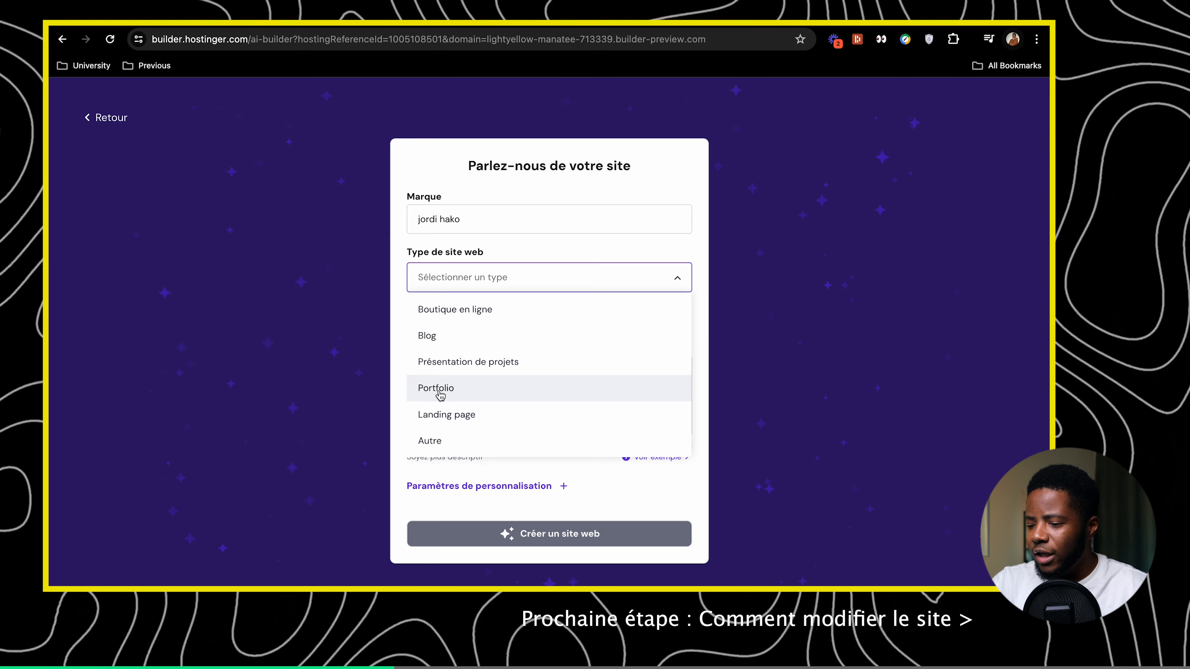
click(441, 394)
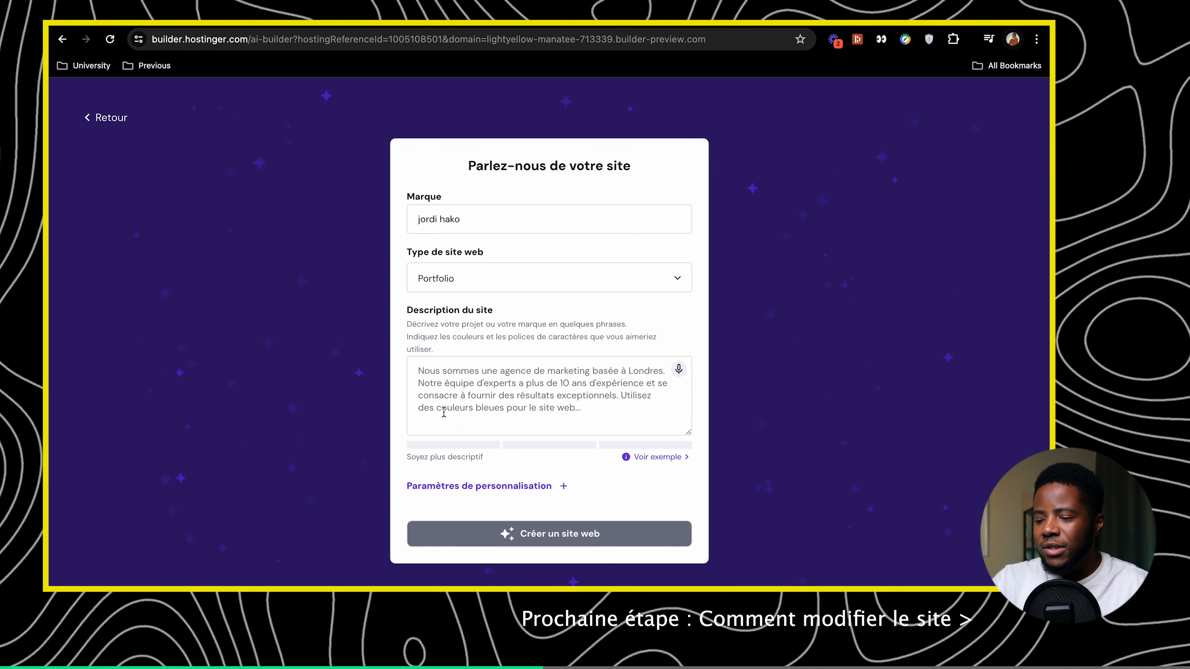
click(443, 412)
text(Je susi)
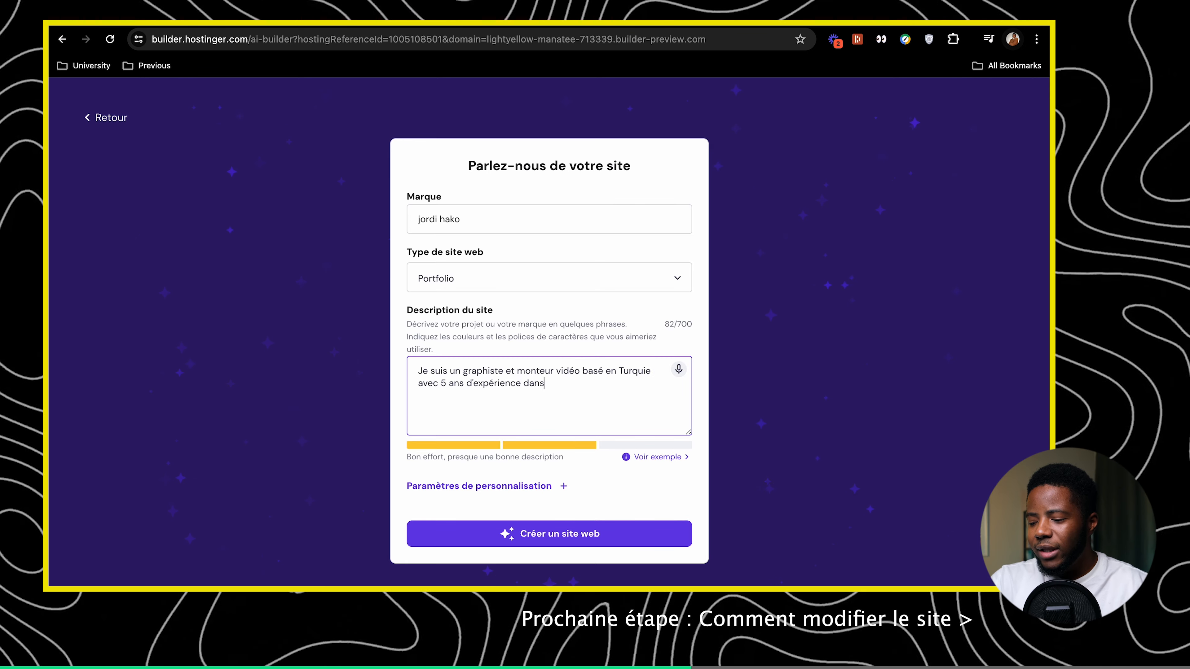
click(532, 535)
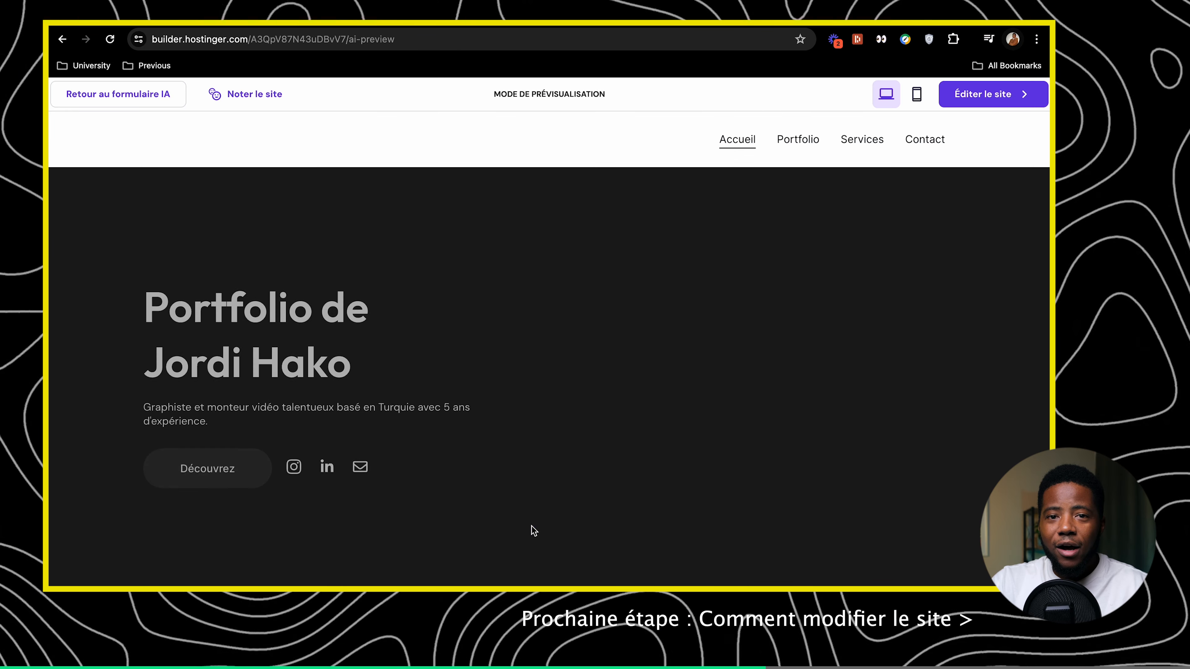
scroll(542, 471, down, 5)
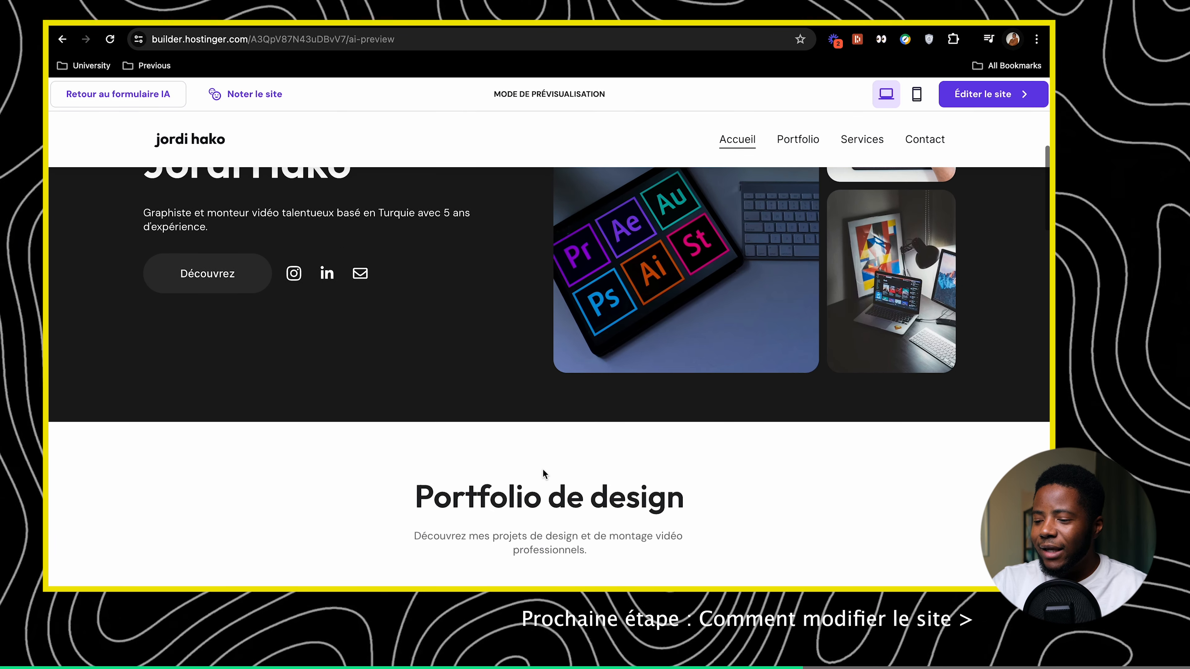
scroll(543, 470, down, 15)
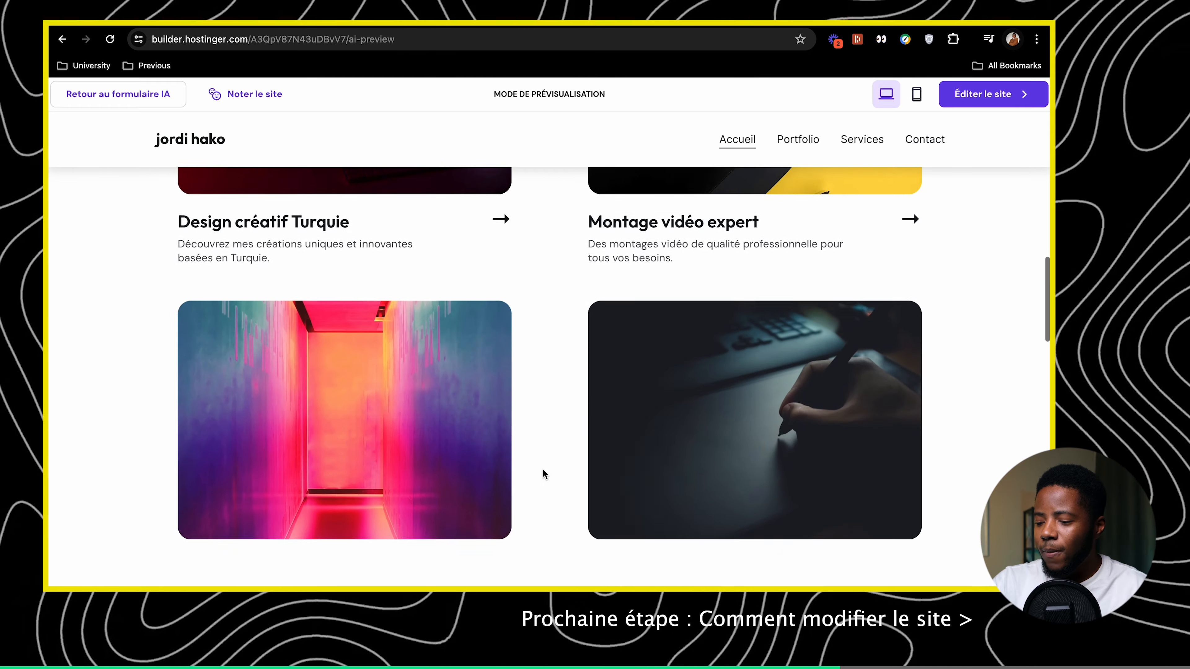
scroll(543, 470, down, 15)
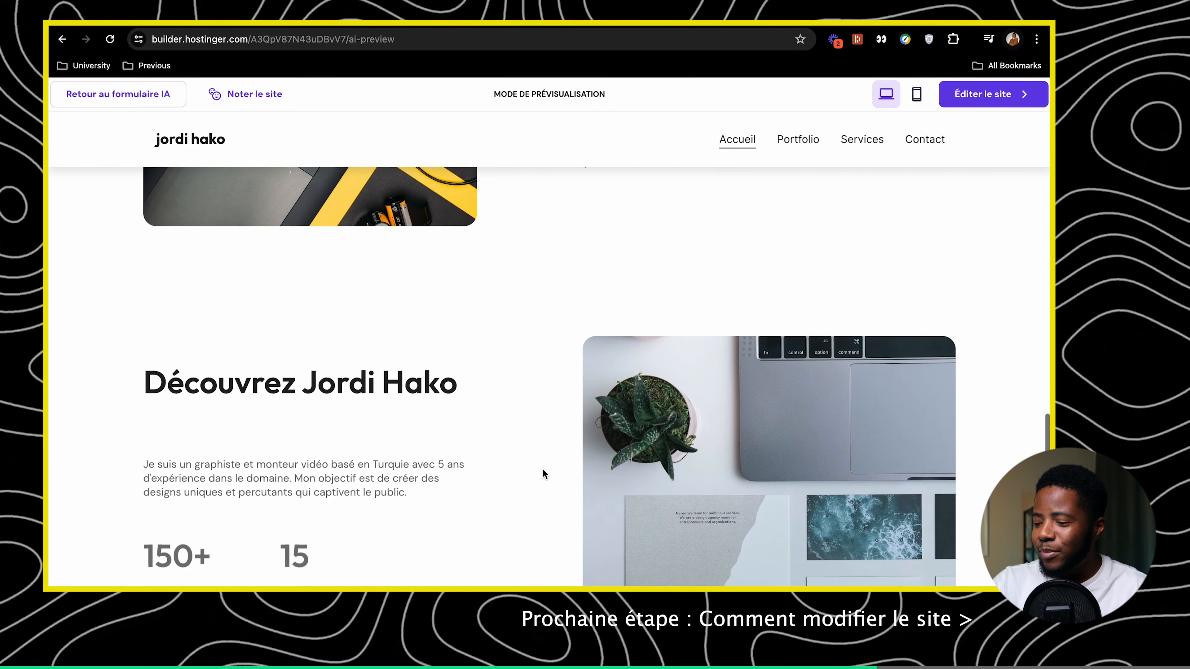
scroll(543, 470, down, 15)
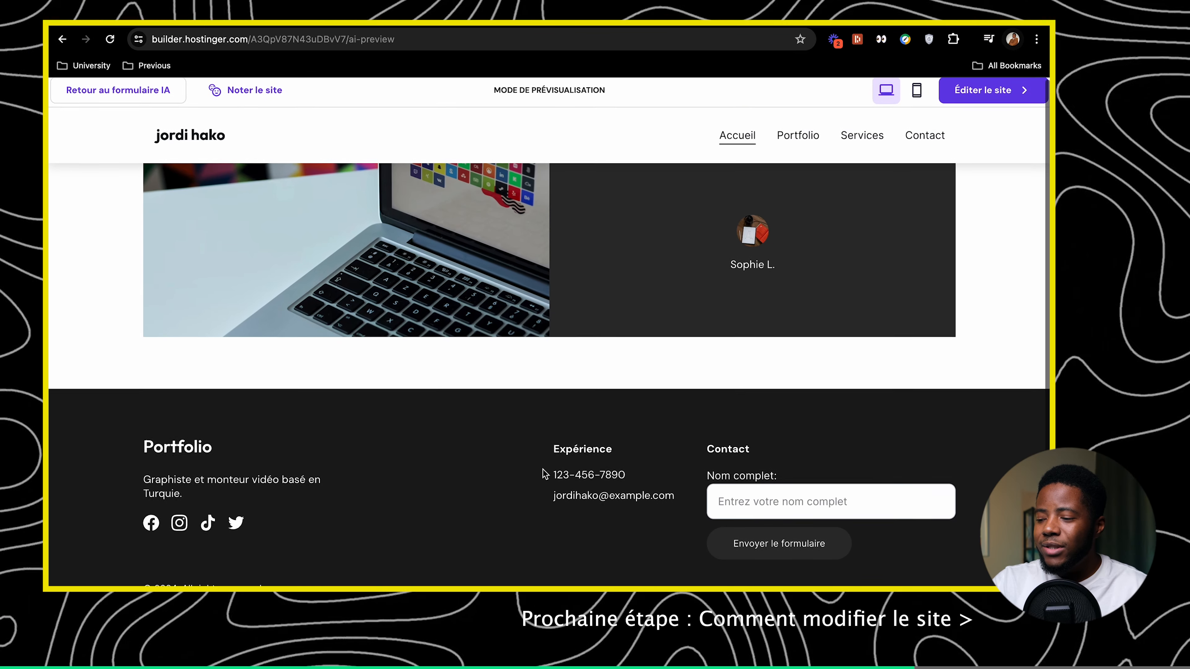
scroll(544, 474, up, 20)
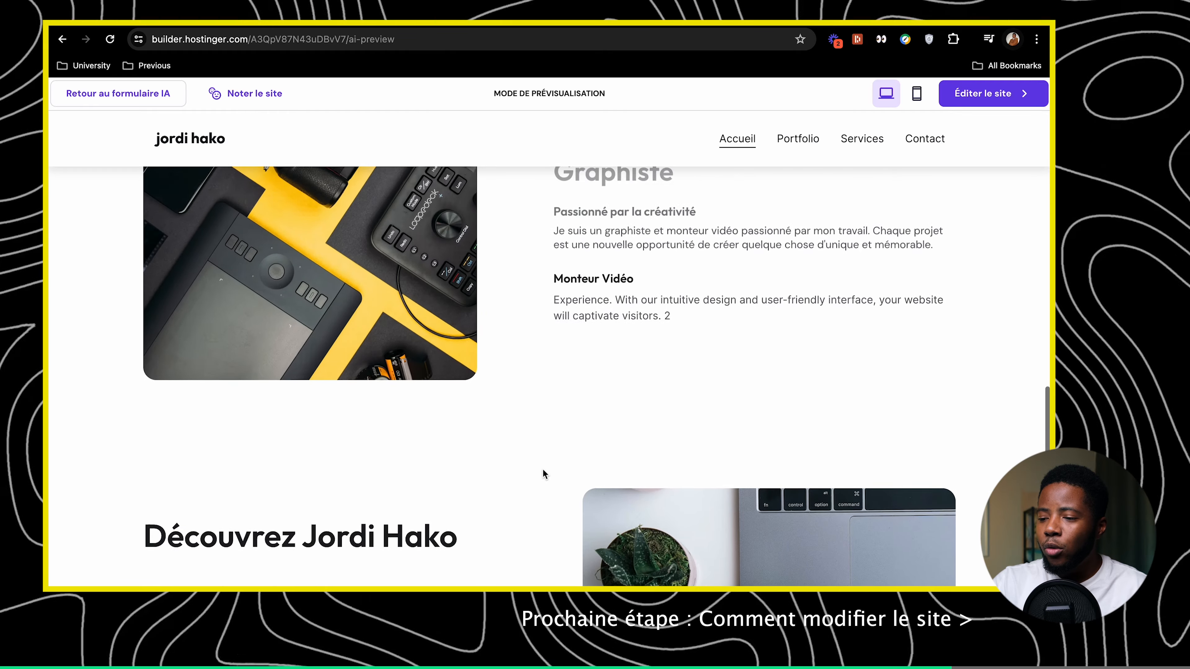
scroll(543, 470, up, 12)
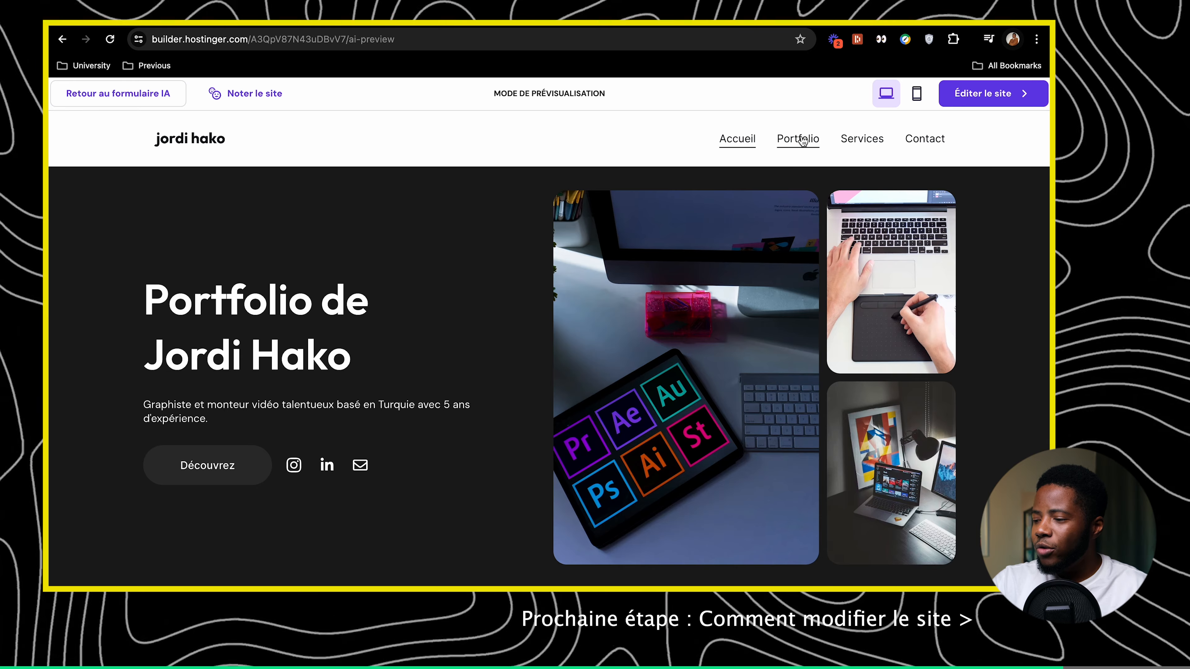
click(795, 147)
scroll(741, 202, down, 4)
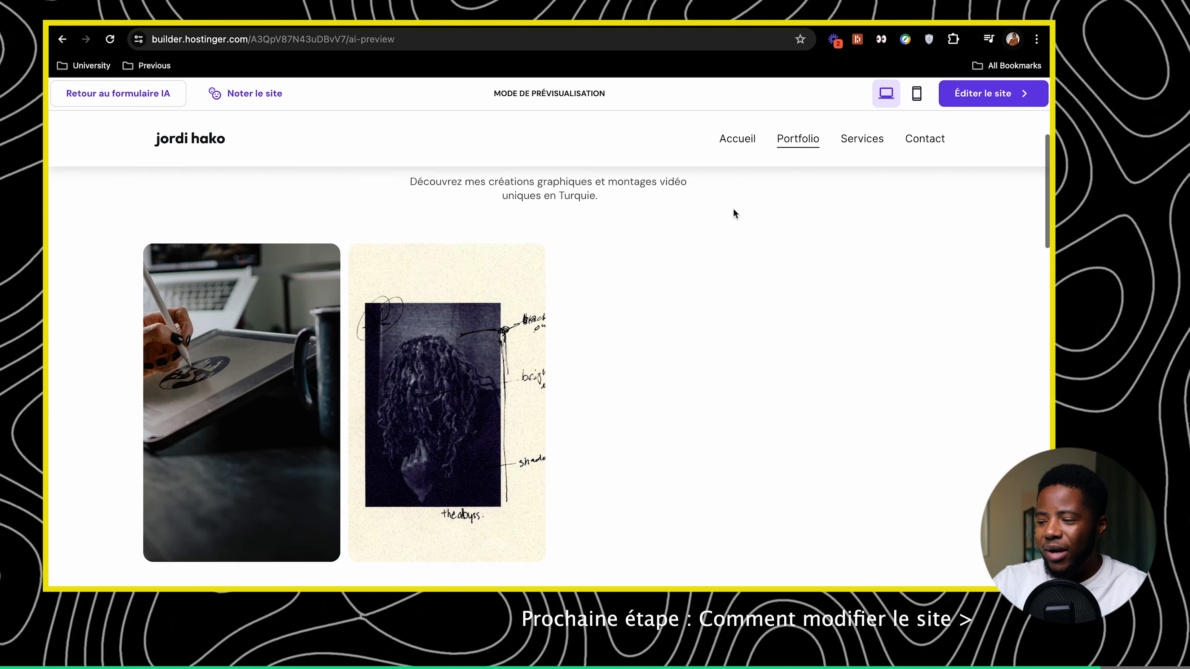
click(838, 140)
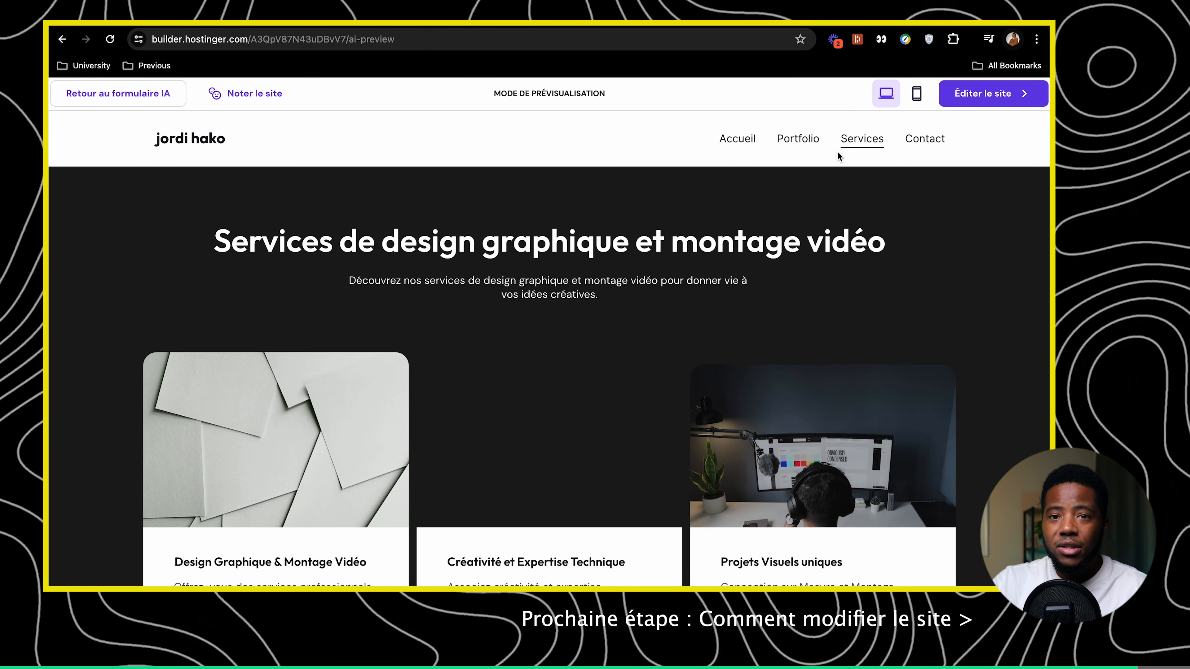
scroll(835, 163, down, 1)
scroll(911, 150, up, 1)
click(912, 144)
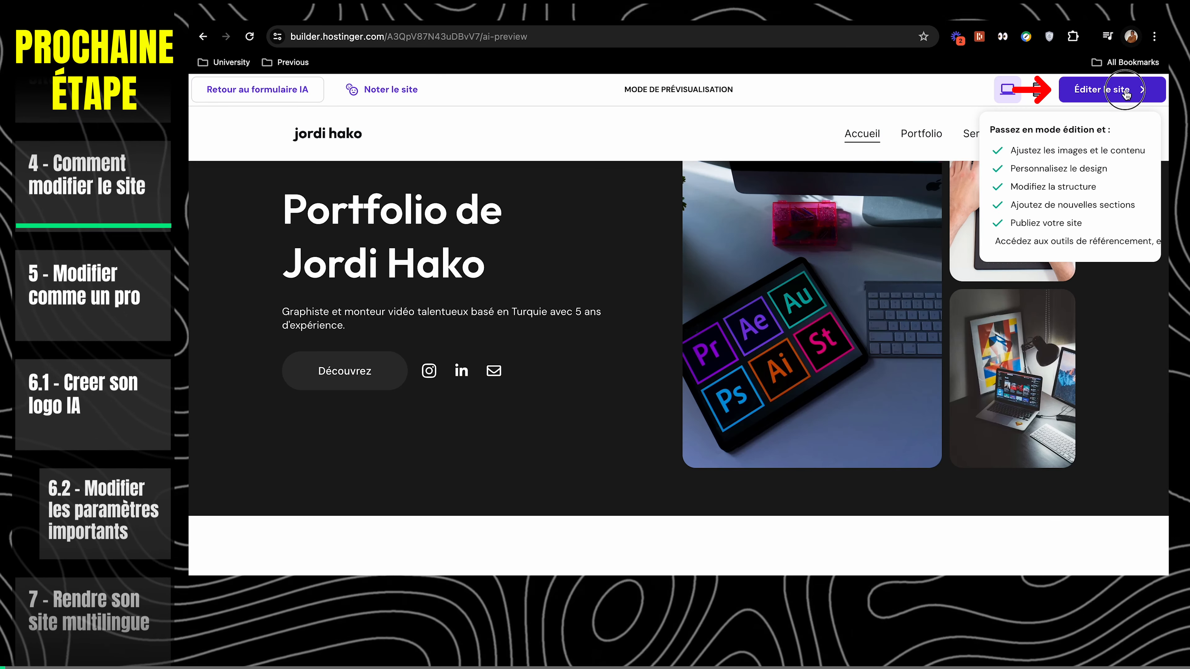
Open the generated site in the editor and look through the home page
click(1115, 89)
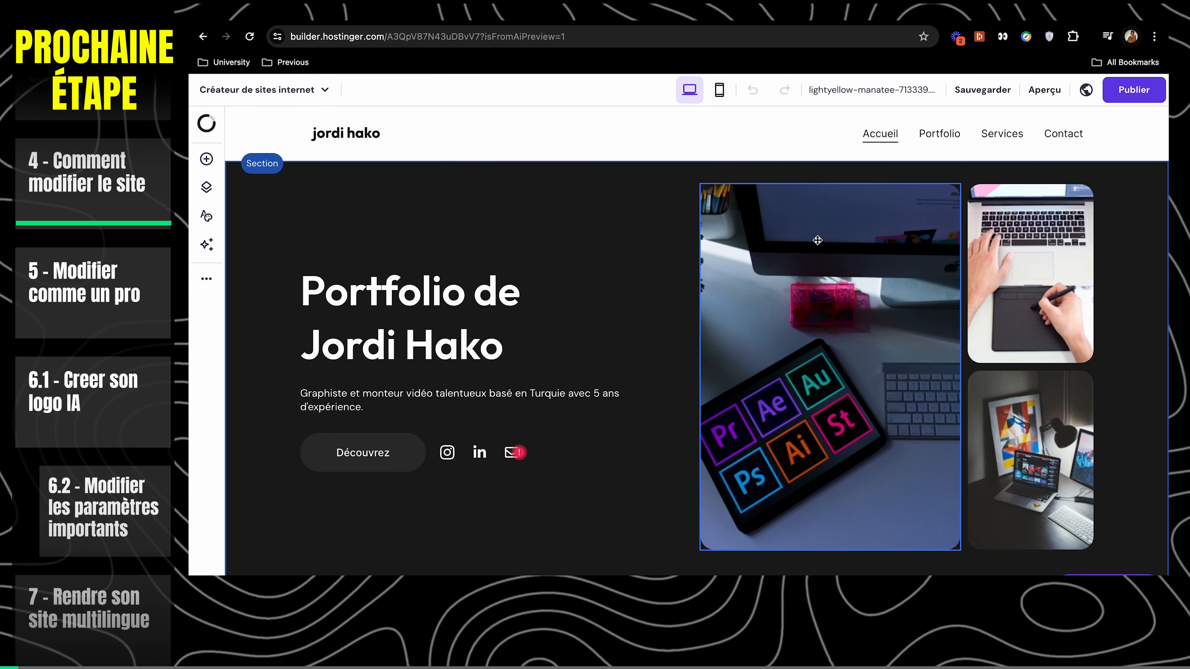
scroll(362, 191, down, 2)
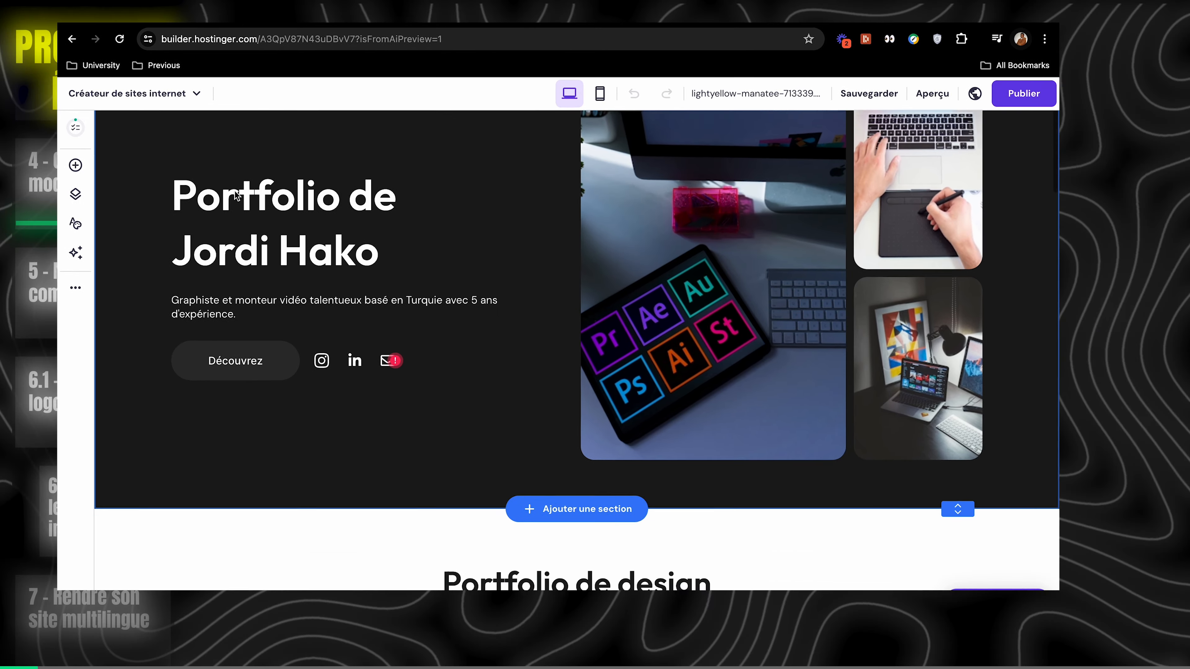
scroll(226, 199, down, 5)
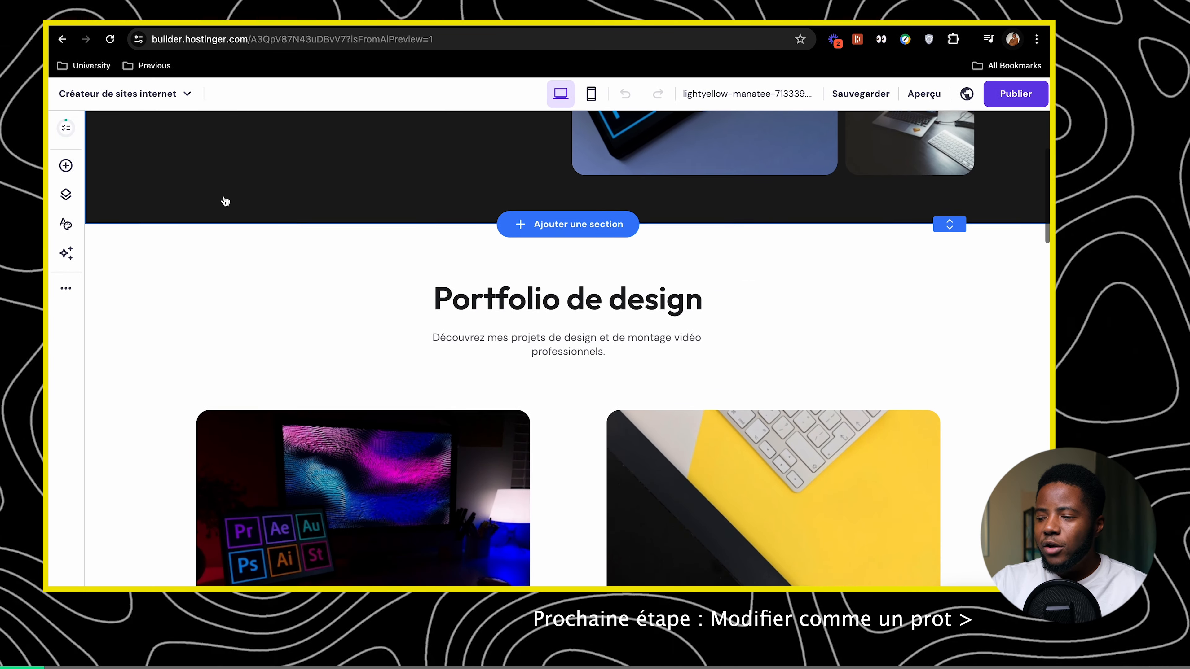
scroll(226, 200, up, 8)
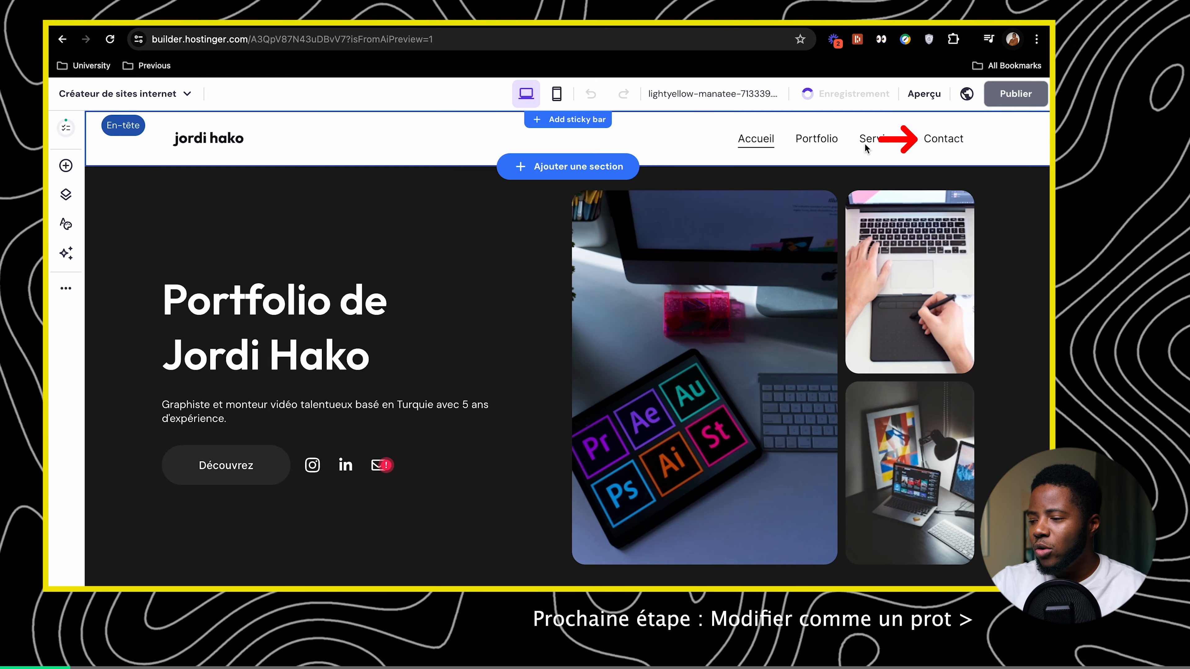
Go to the Contact page, save the site, and enter preview mode
click(943, 139)
click(856, 95)
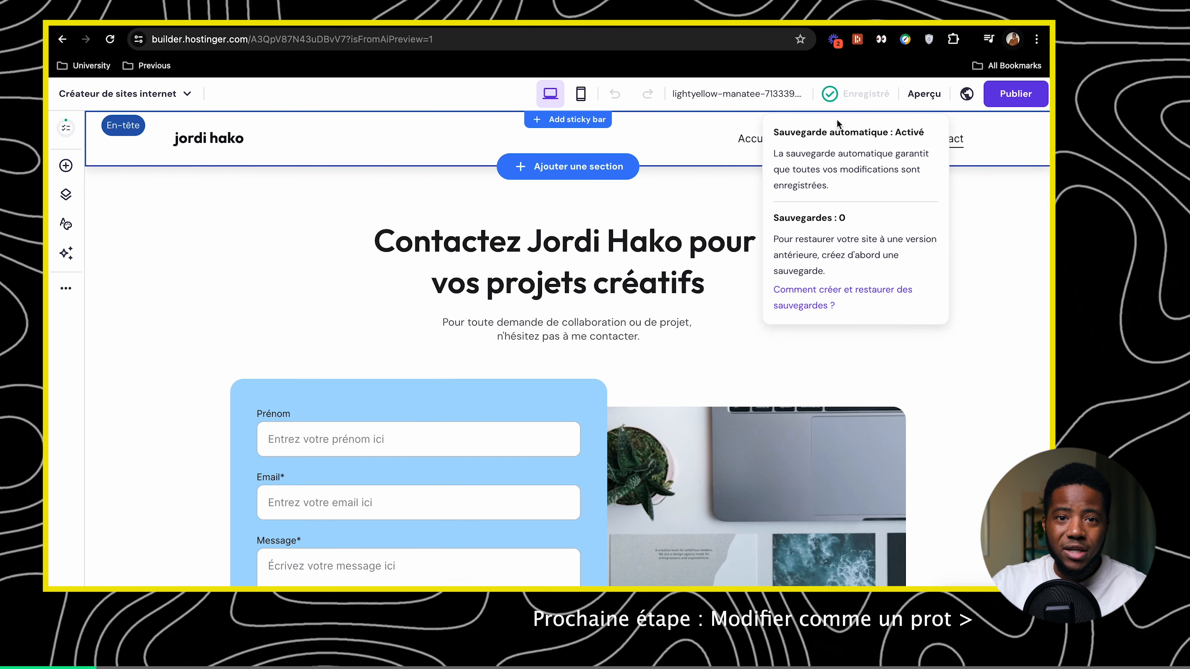
click(921, 94)
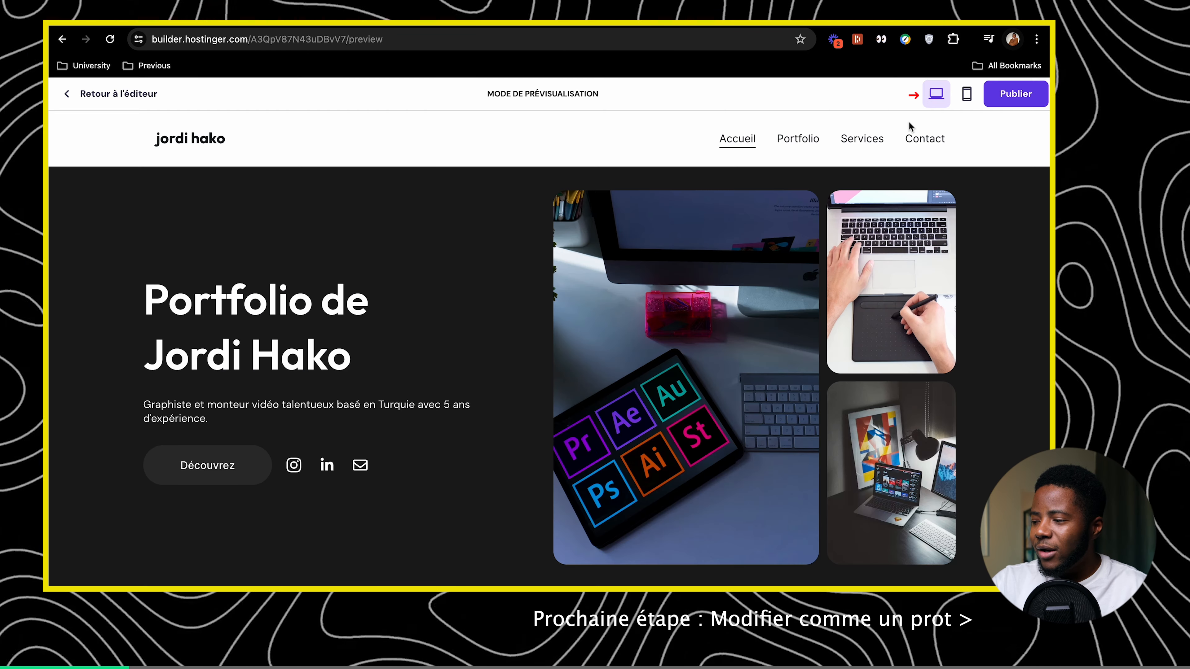
Scroll through the phone-size preview, return to desktop view, and dismiss the Publier prompt
click(967, 94)
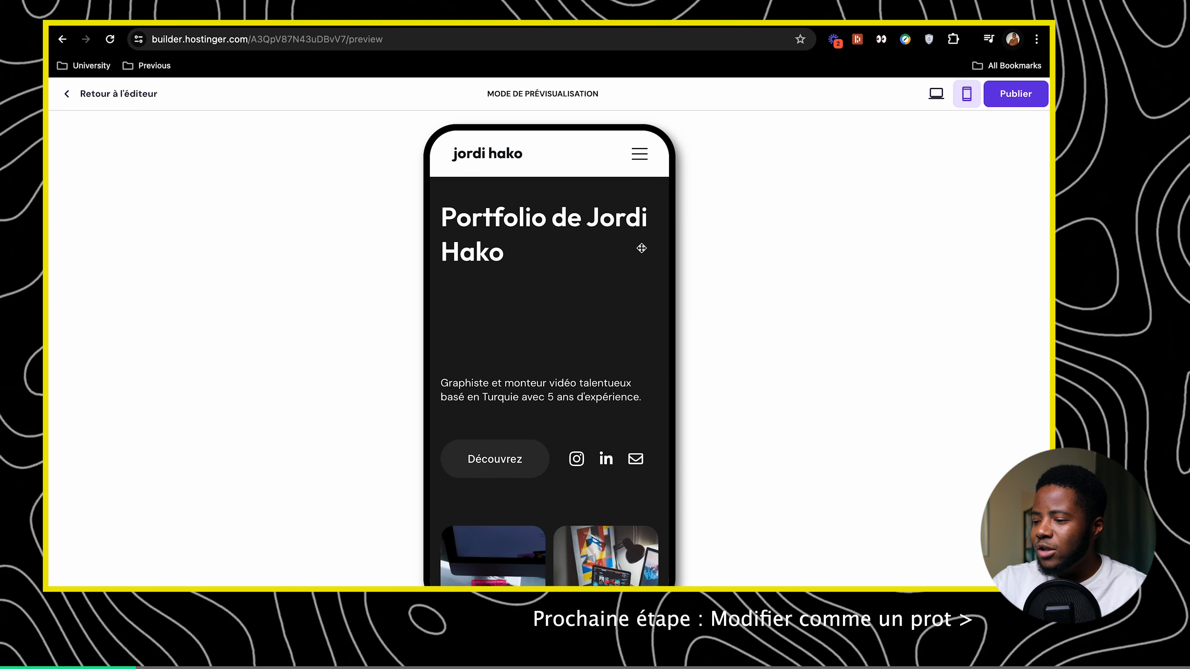
scroll(641, 248, down, 5)
scroll(641, 249, down, 20)
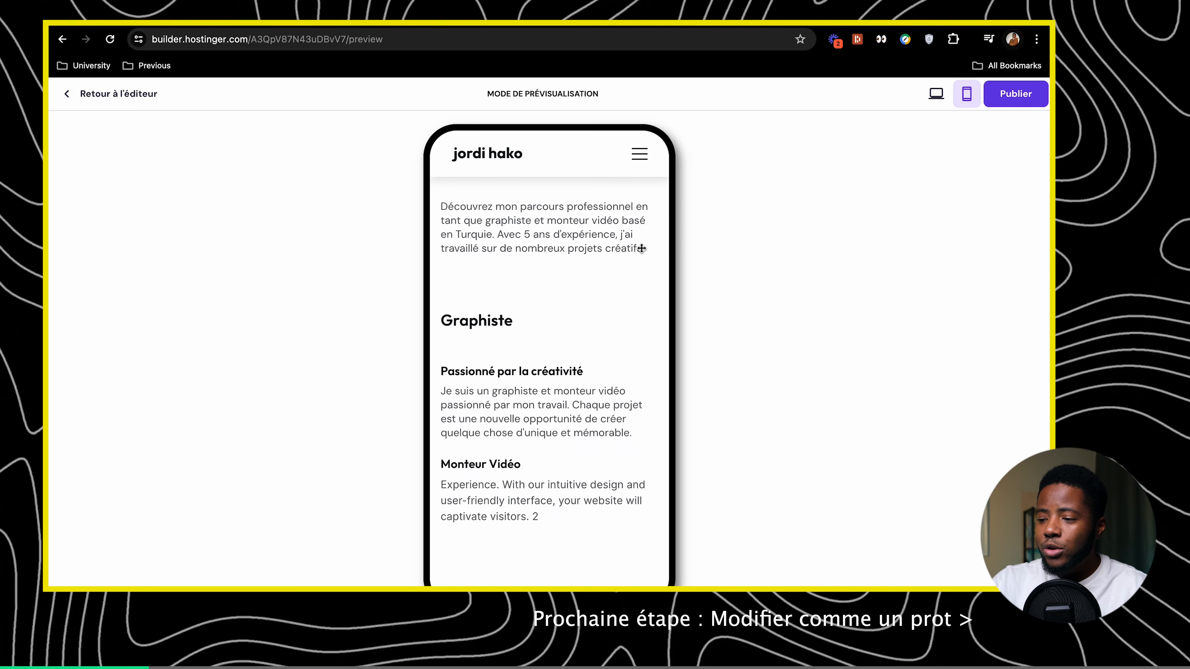
scroll(642, 248, down, 5)
click(936, 94)
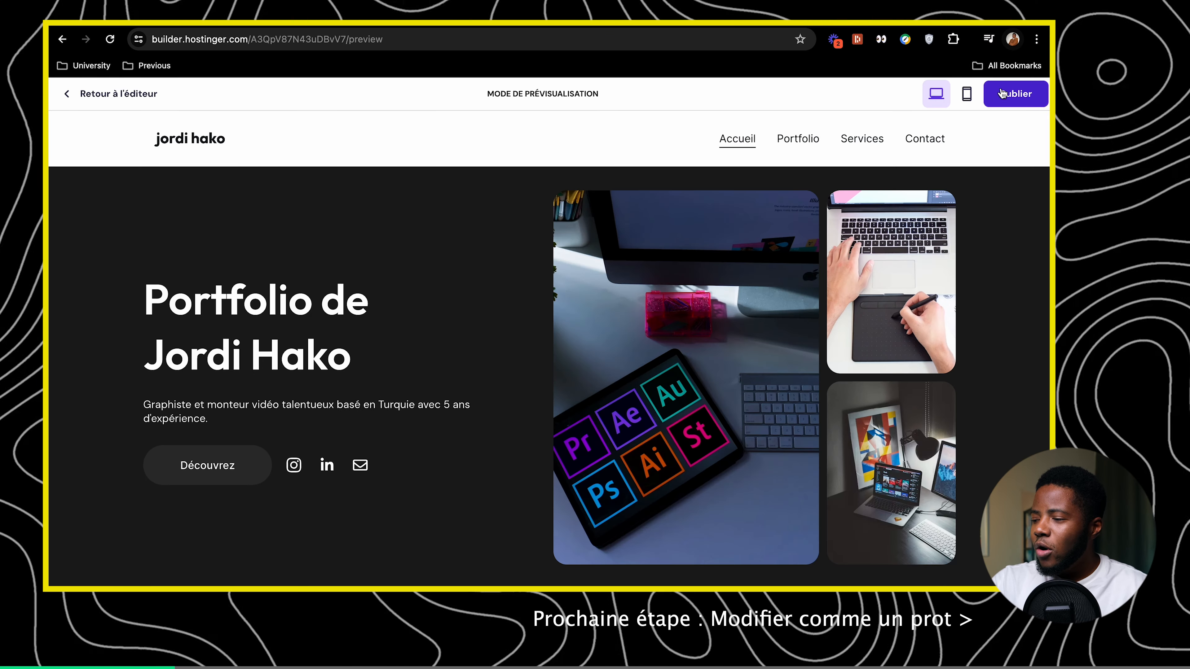
click(1011, 96)
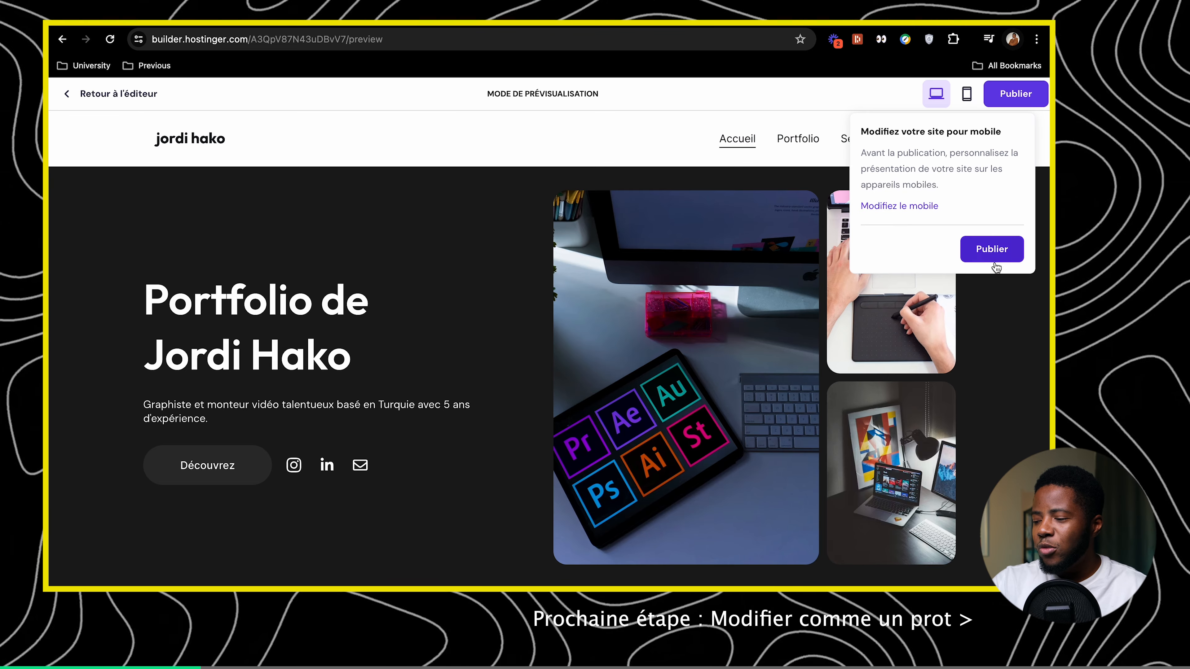
click(798, 228)
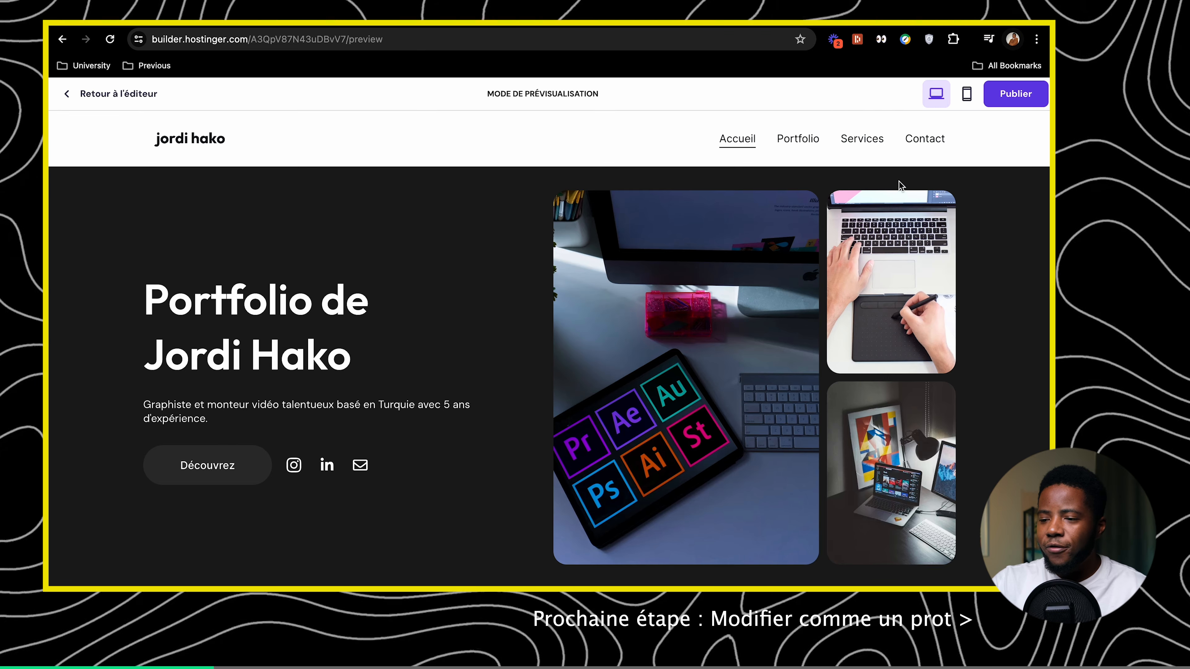
Back in the editor, insert the four-quote Témoignages layout below the services cards
click(73, 98)
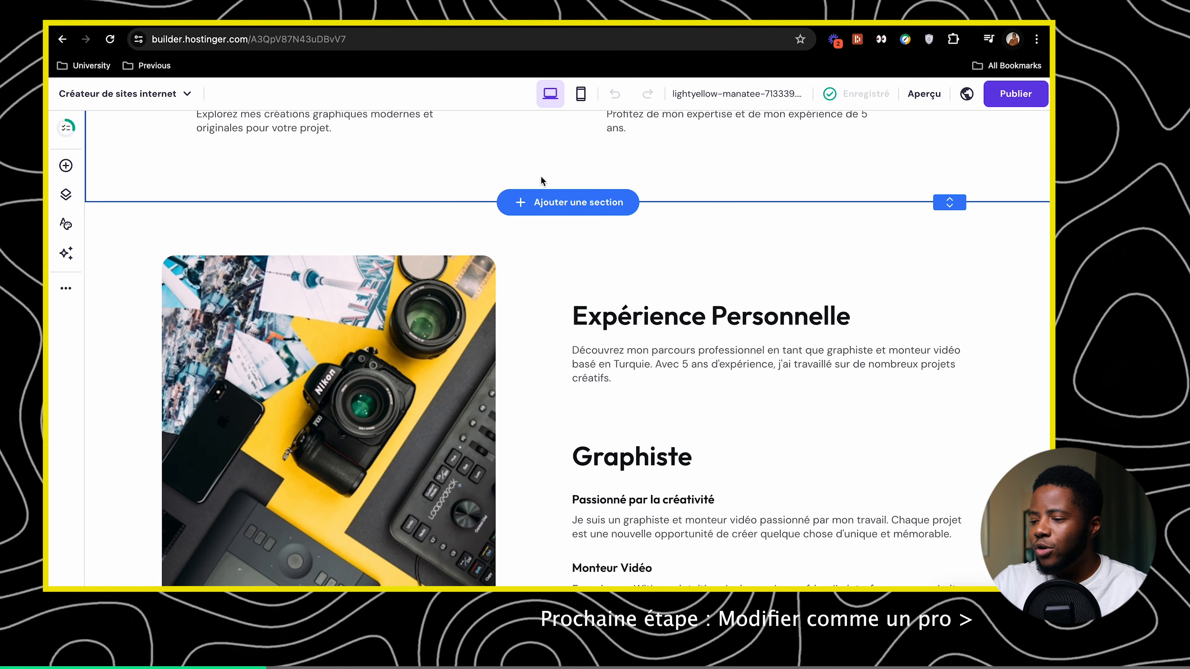
click(549, 205)
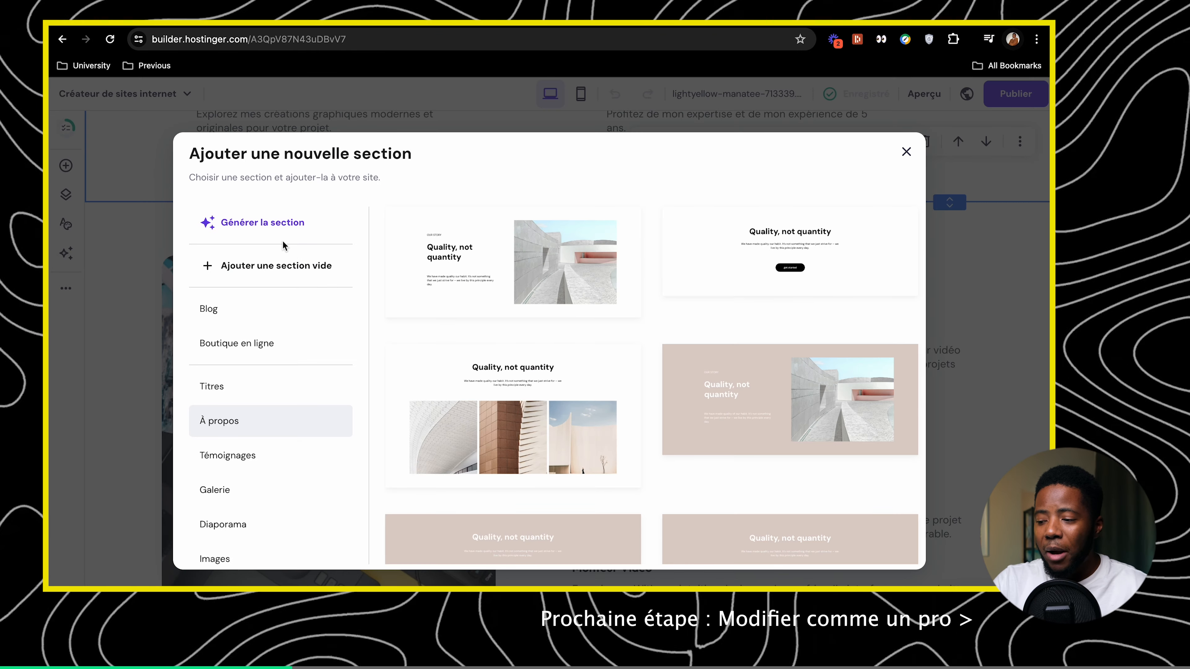
scroll(278, 415, down, 3)
click(281, 333)
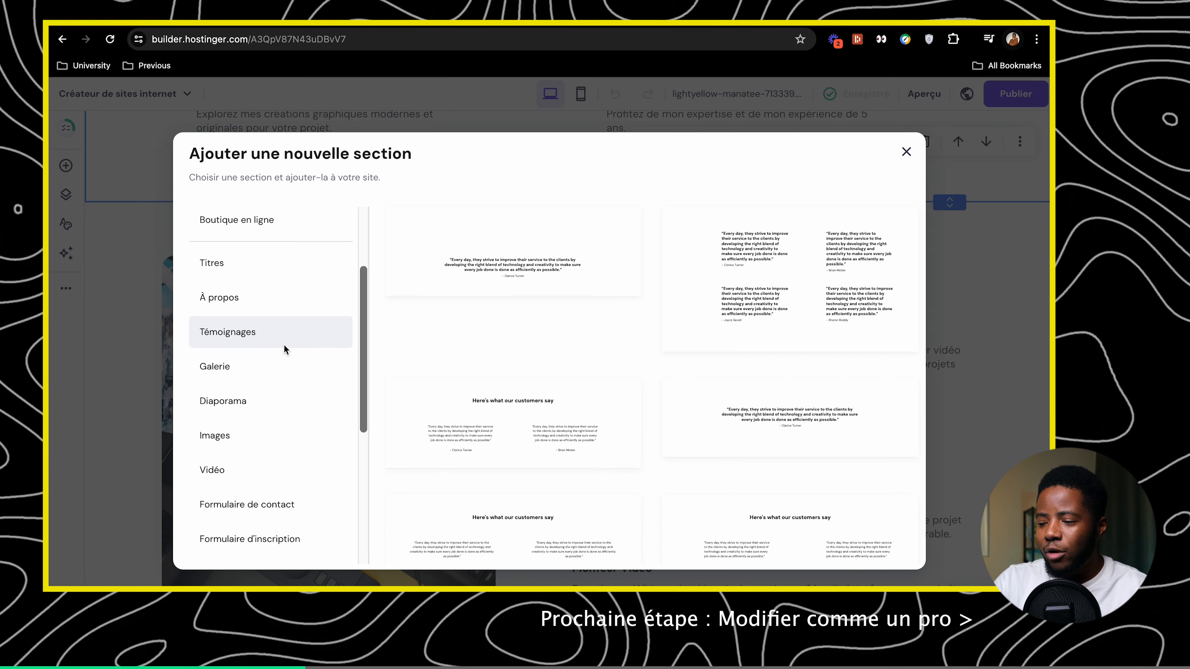
scroll(722, 452, down, 2)
click(747, 458)
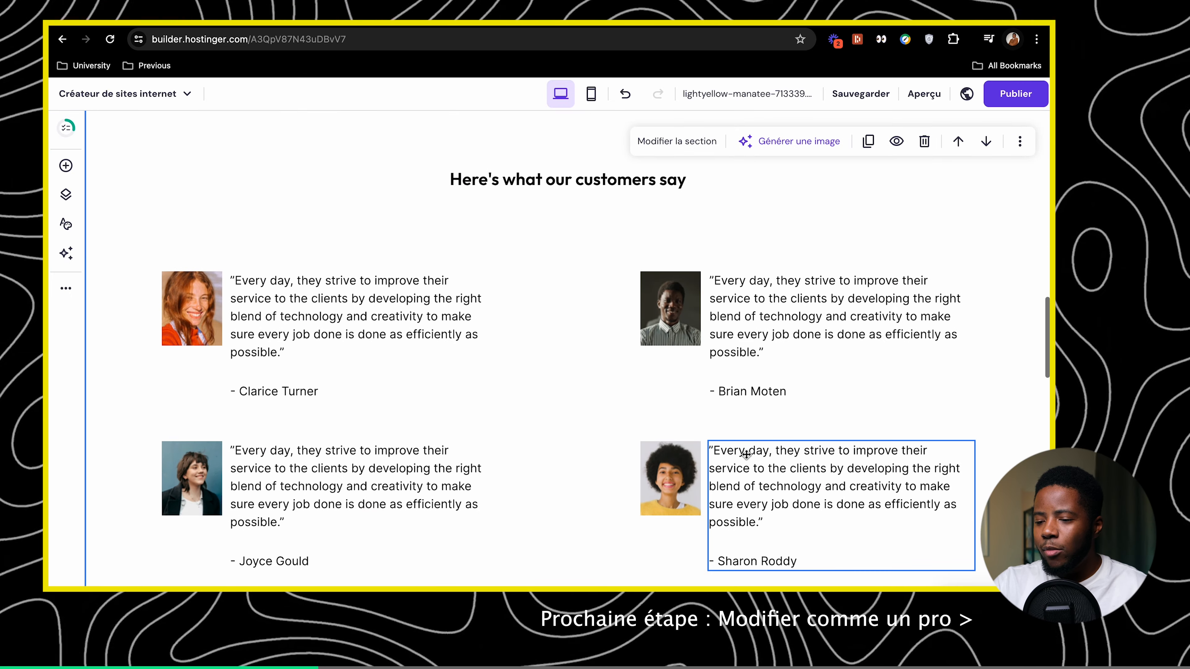
scroll(747, 458, up, 5)
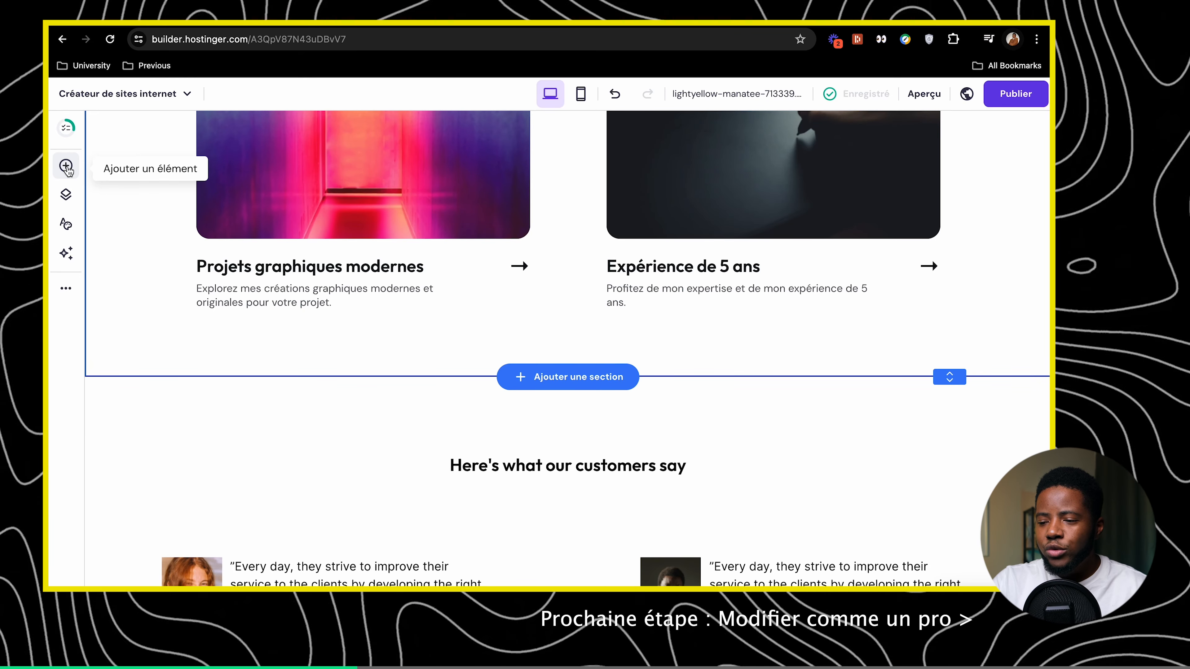
click(67, 167)
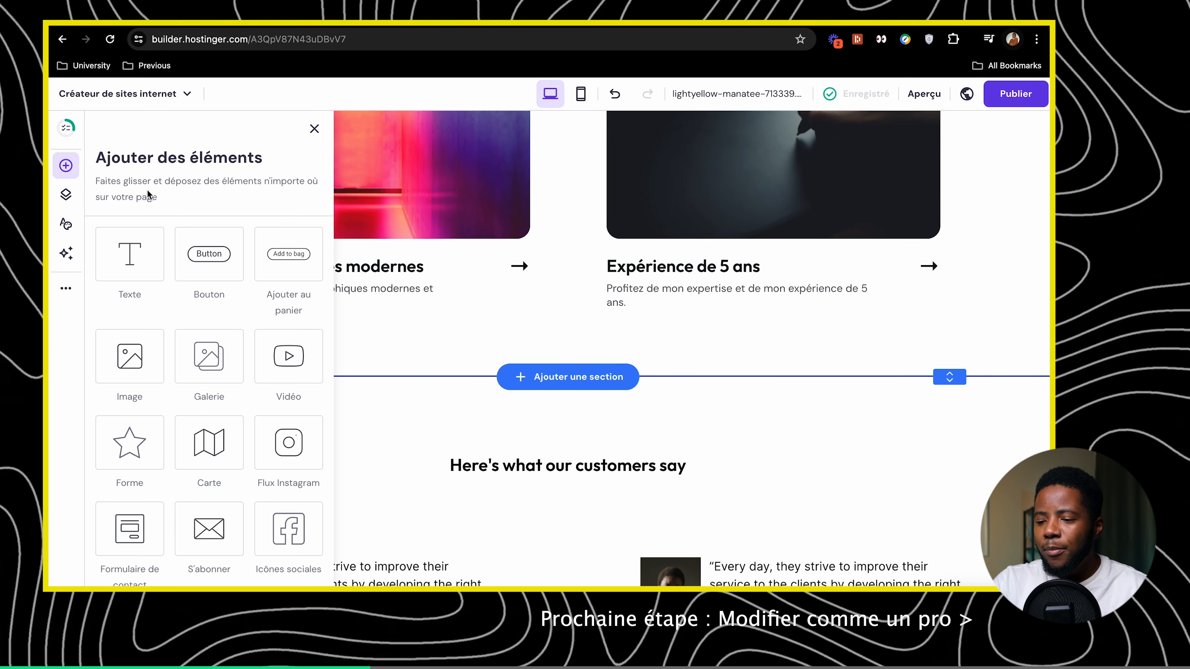
scroll(148, 192, down, 2)
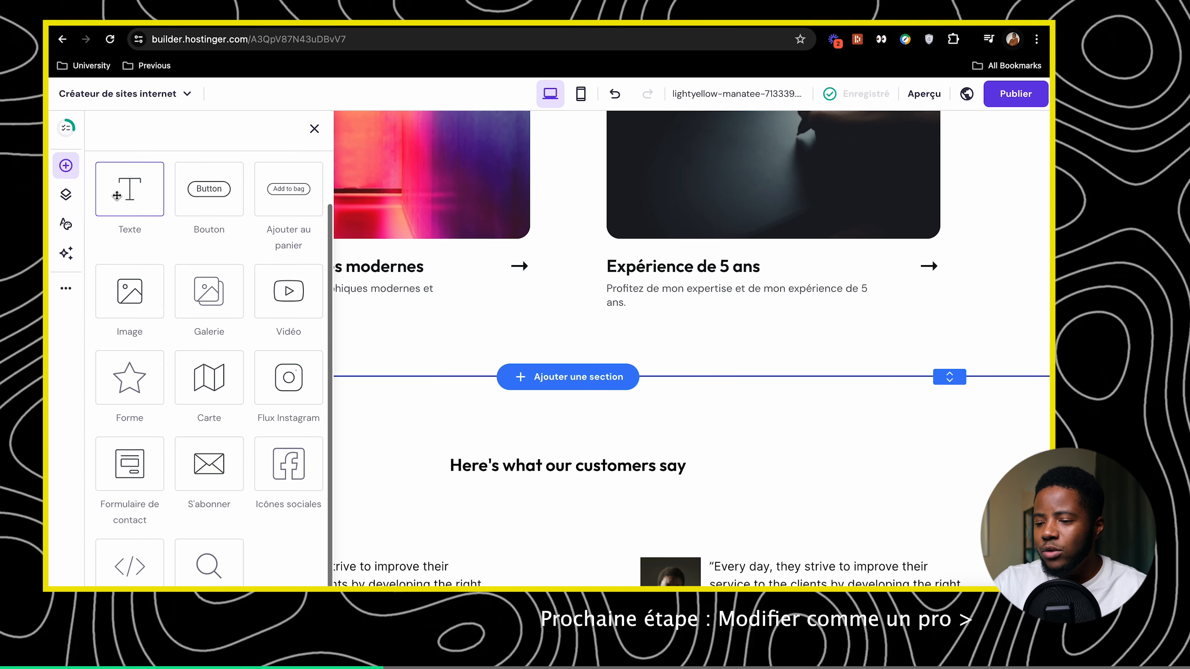
scroll(124, 208, up, 2)
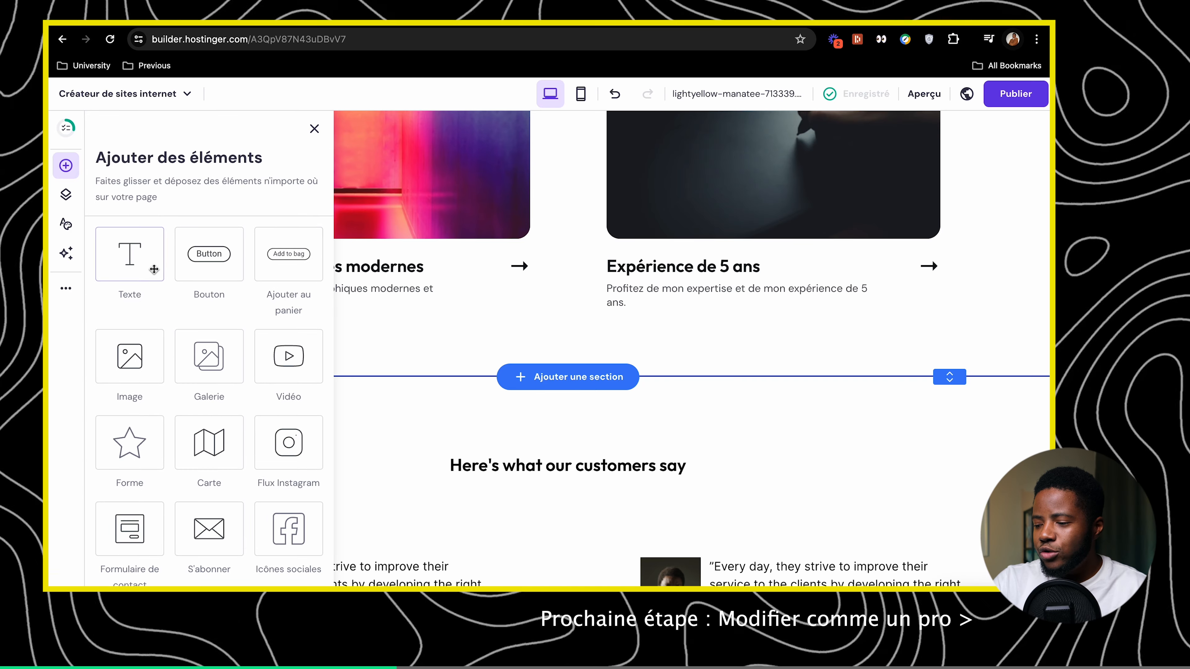
drag(147, 265, 708, 334)
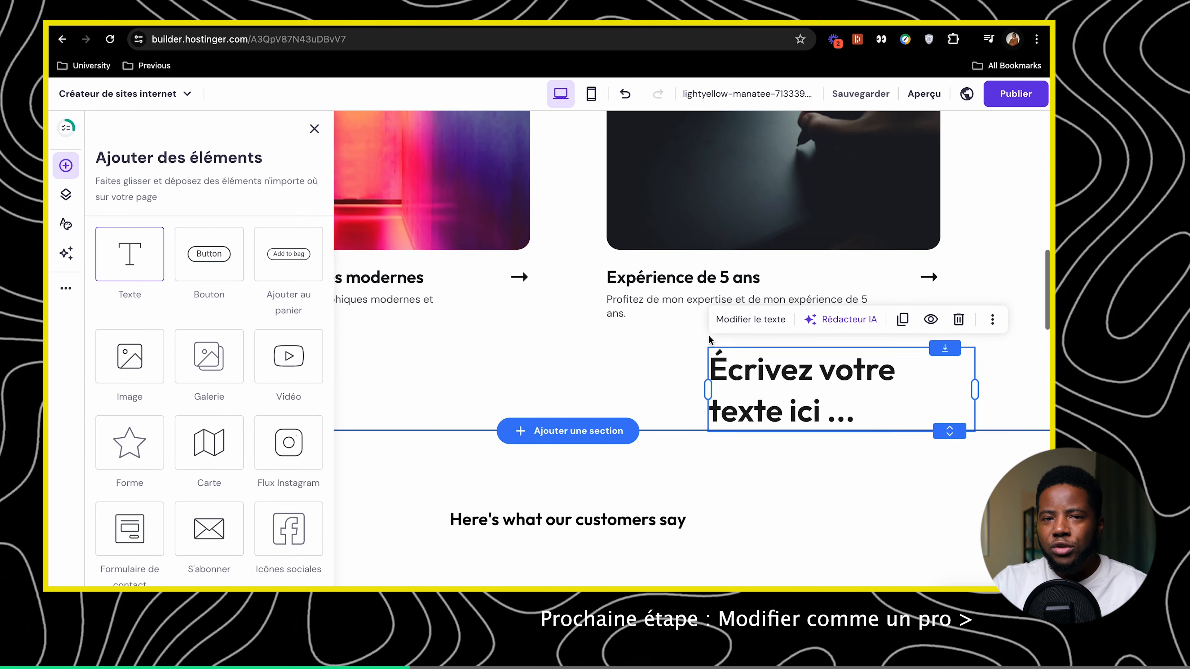
scroll(710, 337, up, 5)
scroll(711, 340, down, 3)
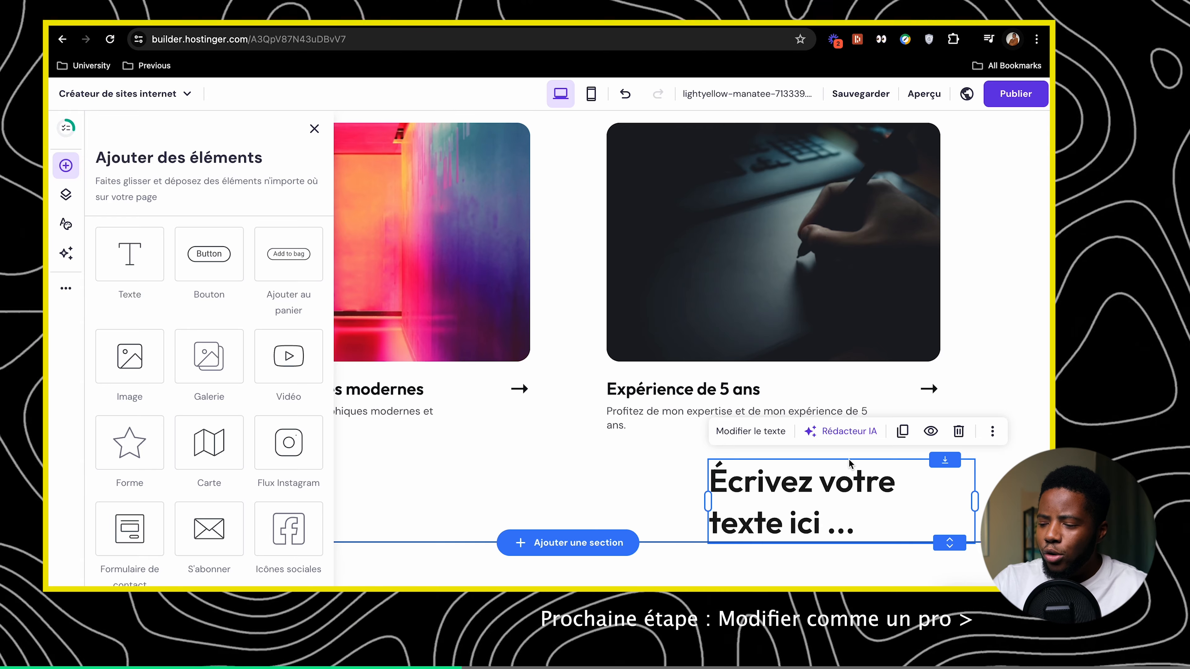
click(849, 458)
click(834, 492)
key(Delete)
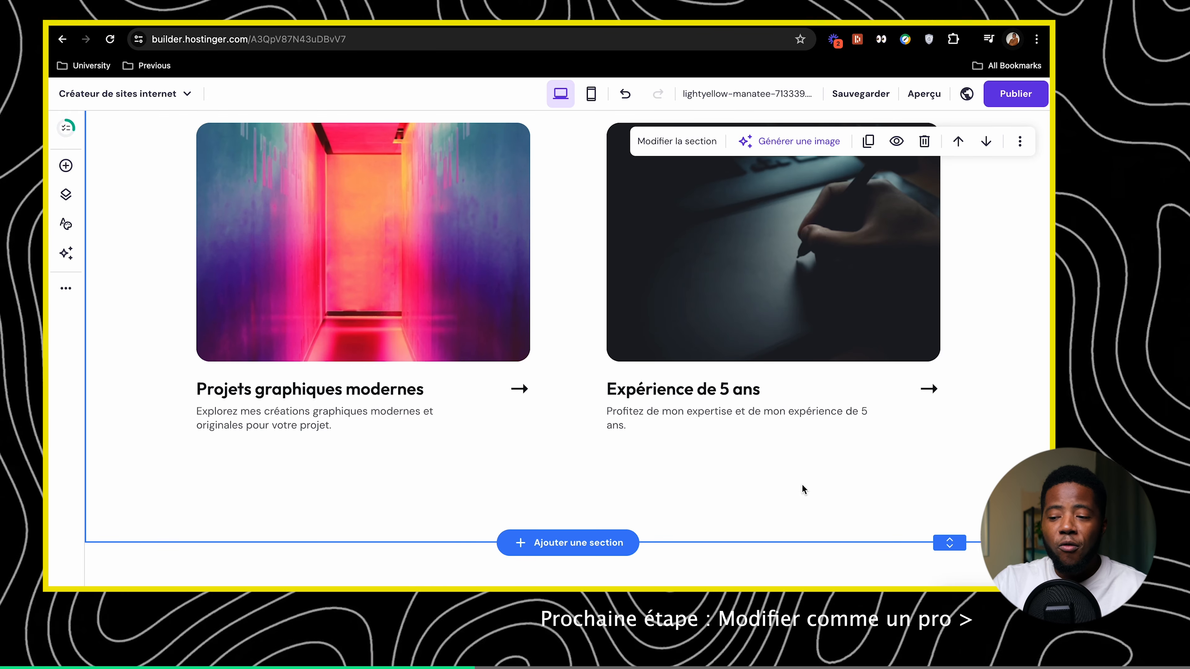
click(66, 165)
scroll(202, 264, down, 3)
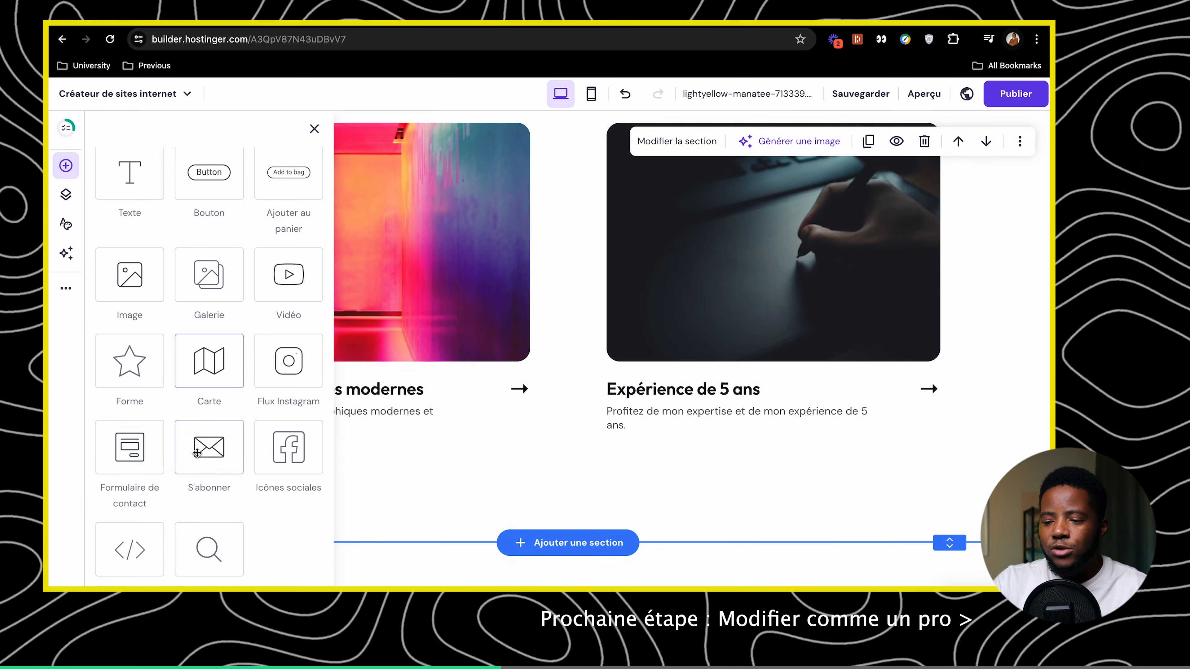
Toggle the Coming soon page on and back off in the pages list
click(67, 196)
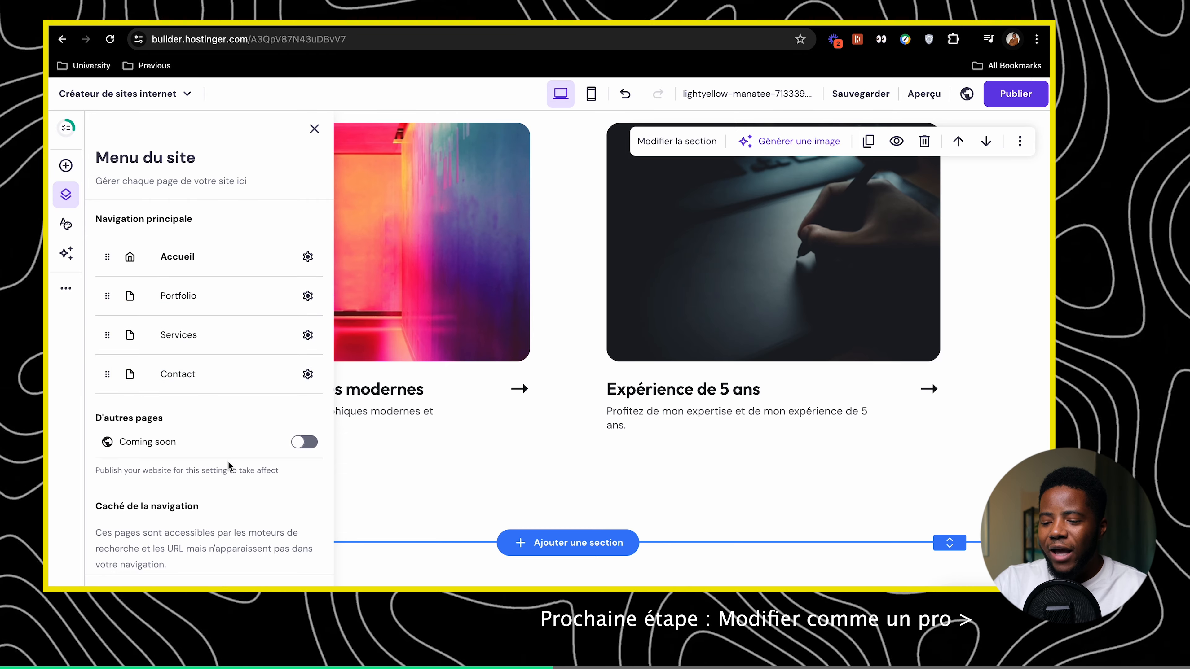
click(296, 445)
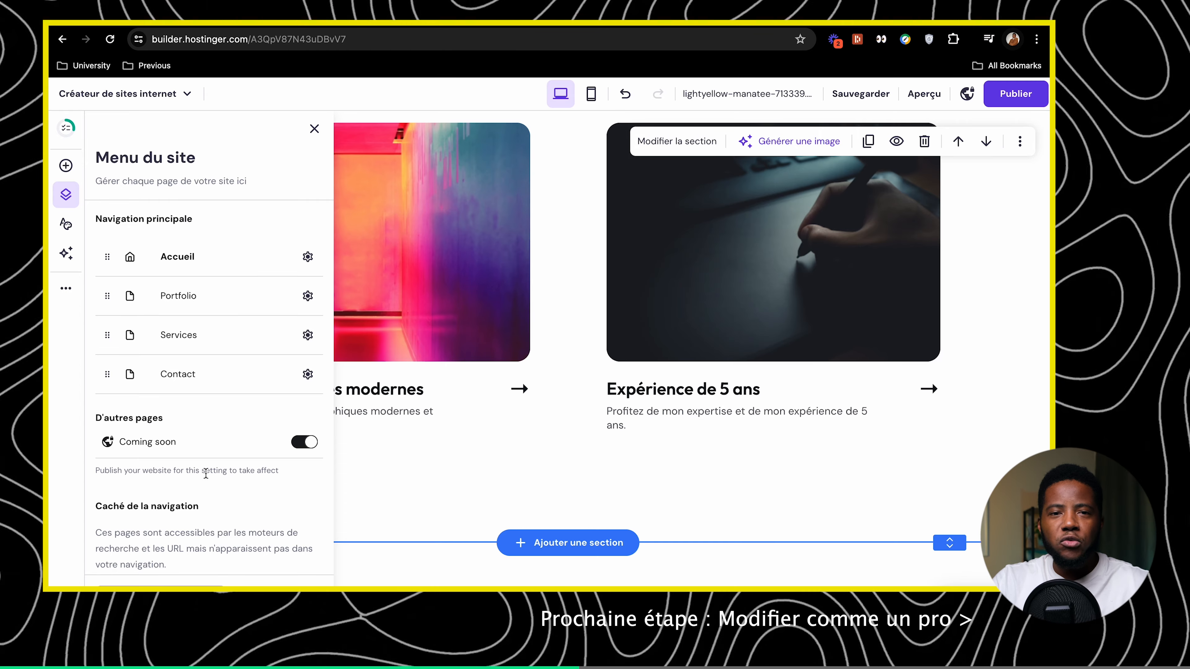
click(296, 448)
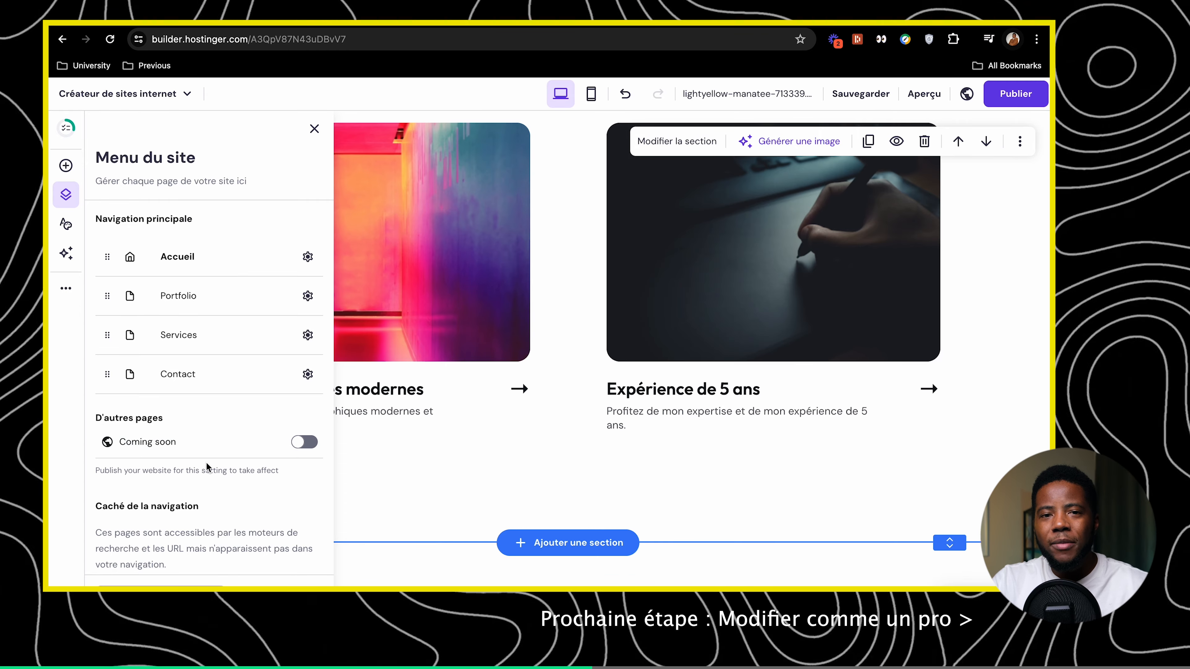
Open Styles to show the Couleurs palette with each colour's usage count
scroll(207, 464, down, 1)
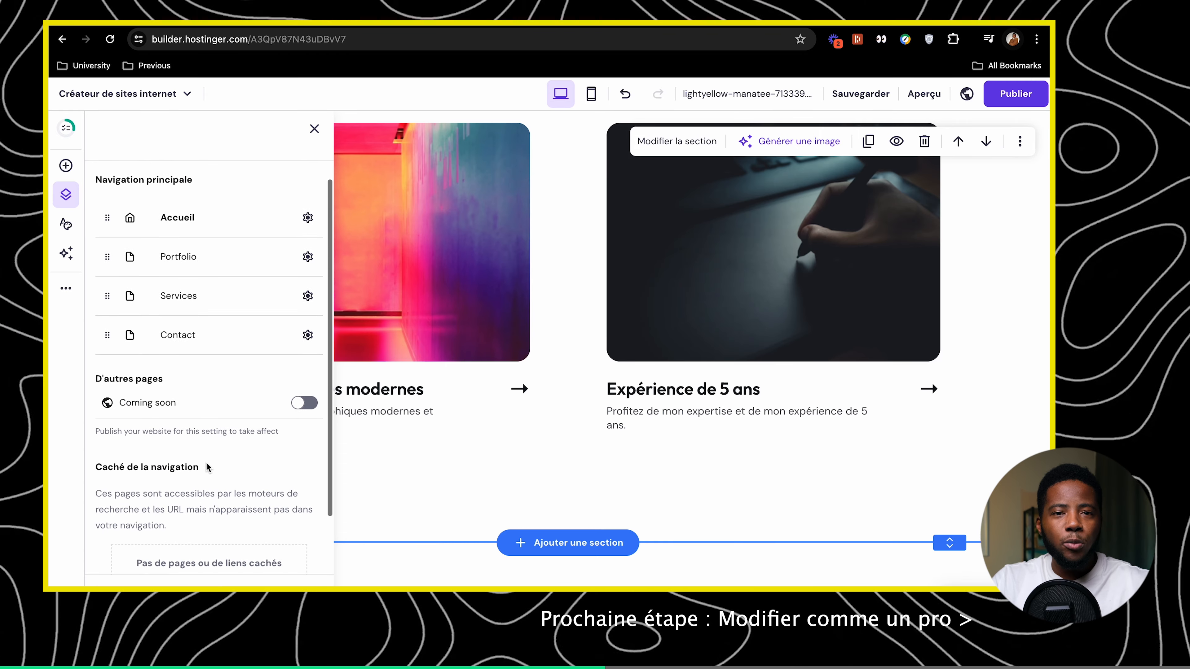
scroll(207, 466, down, 3)
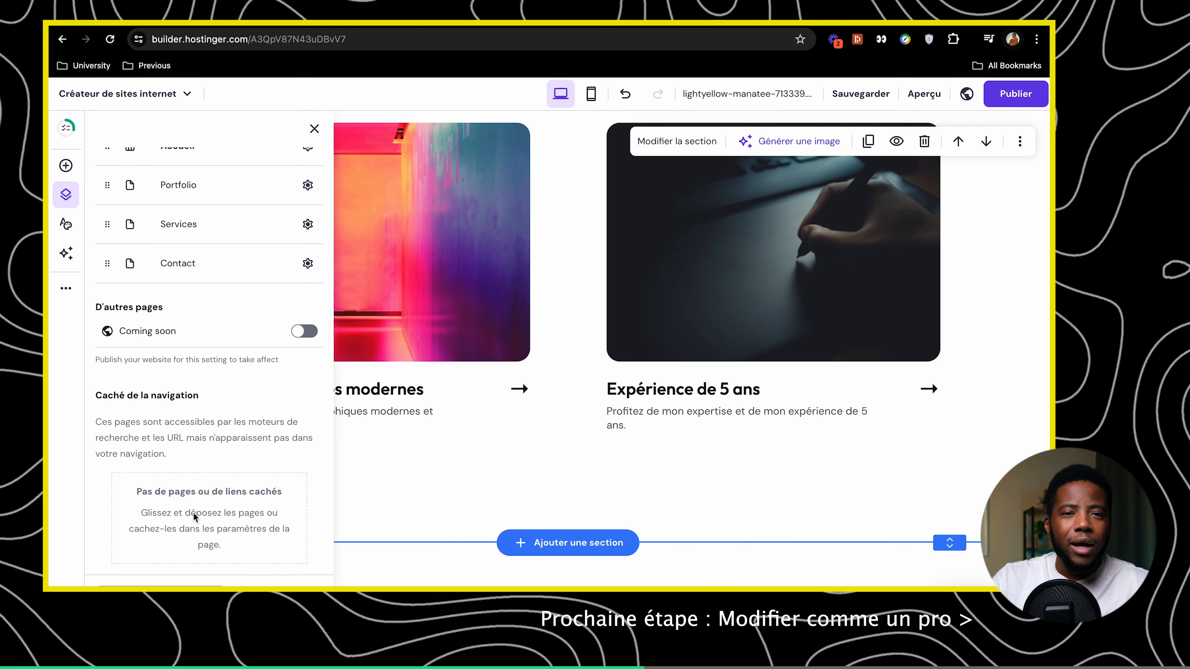
scroll(193, 512, up, 5)
click(66, 224)
scroll(135, 249, down, 2)
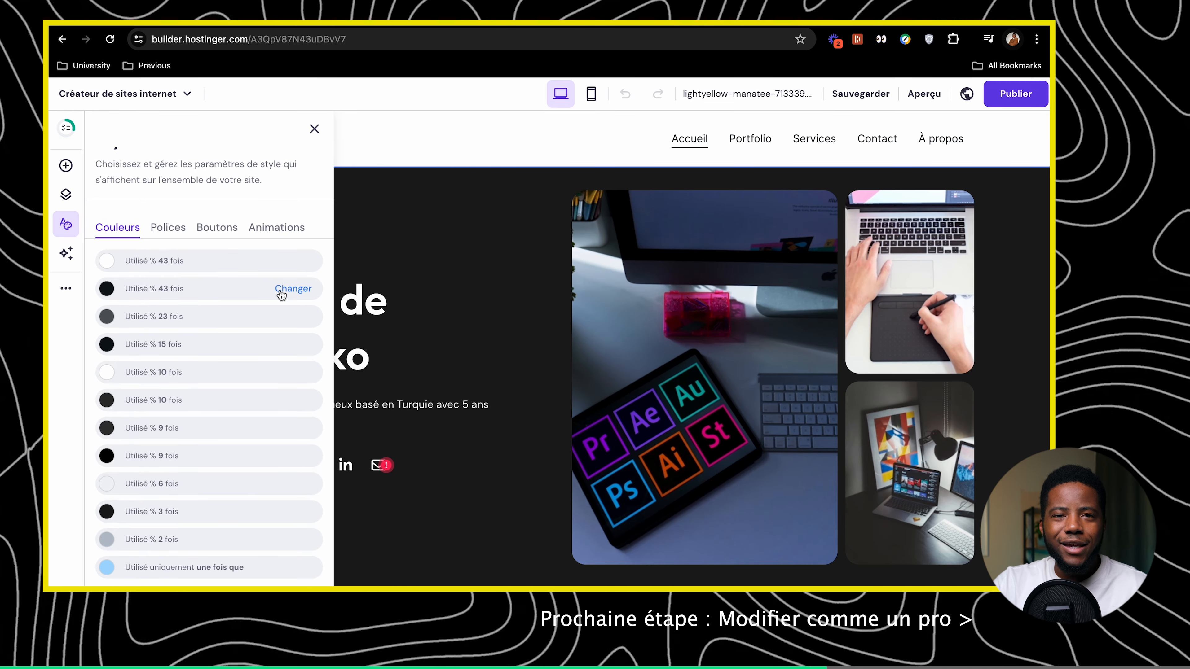
Try replacing the white site colour with a sampled dark shade, then discard the change
click(293, 261)
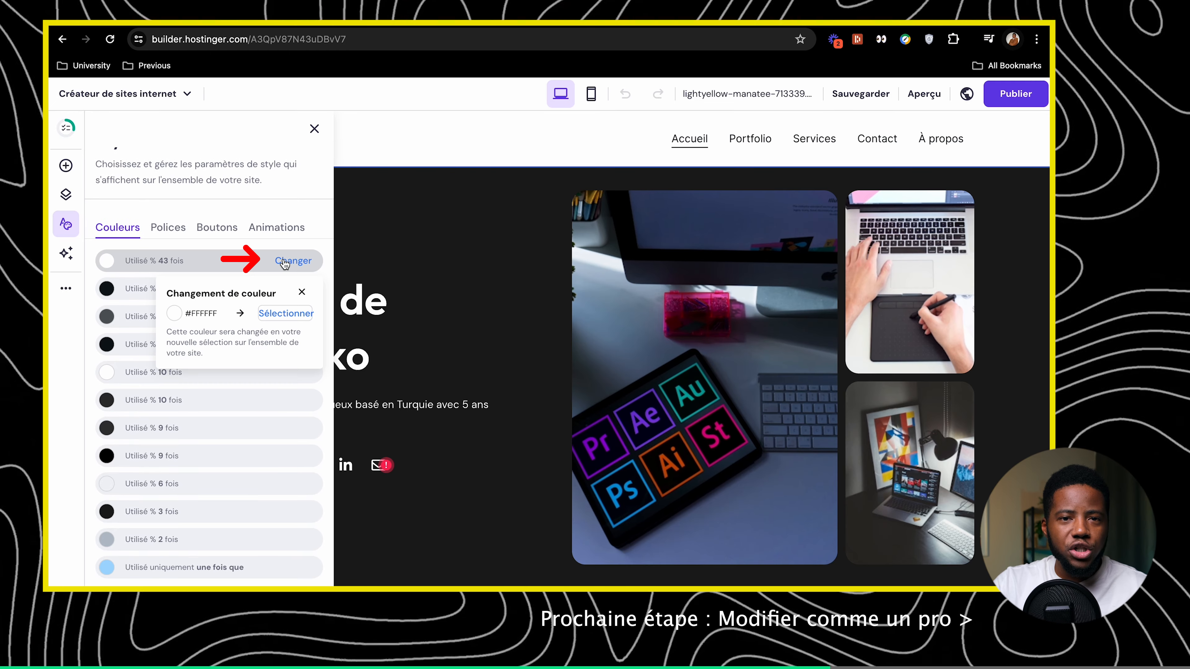
click(279, 314)
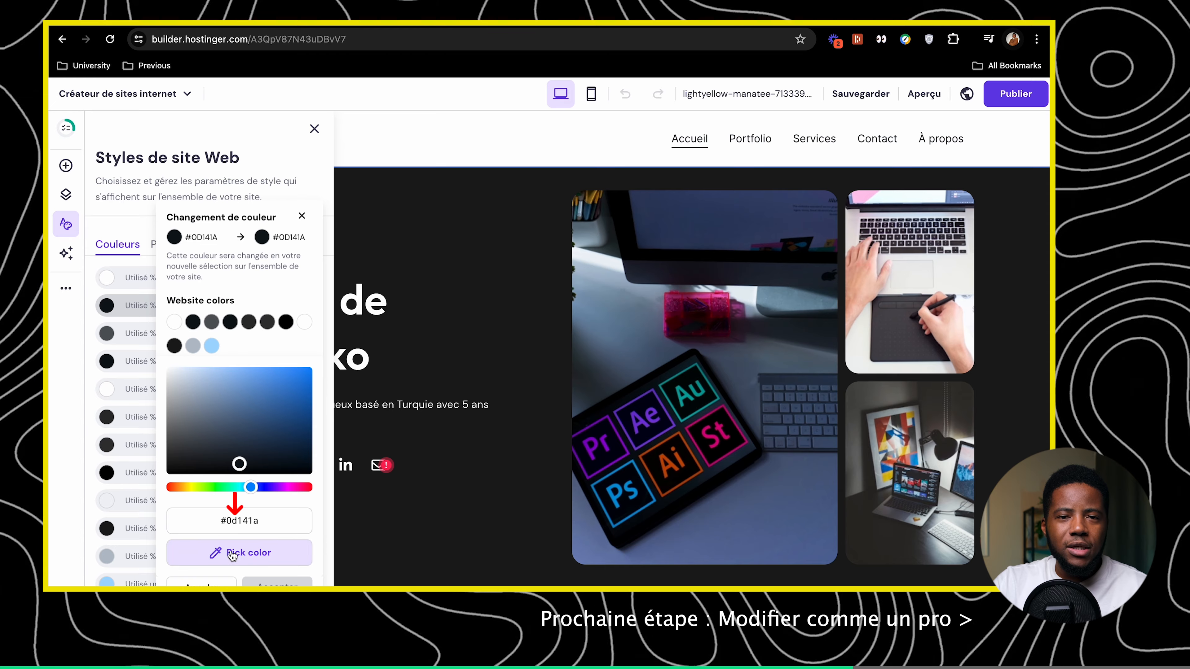
click(237, 553)
click(172, 358)
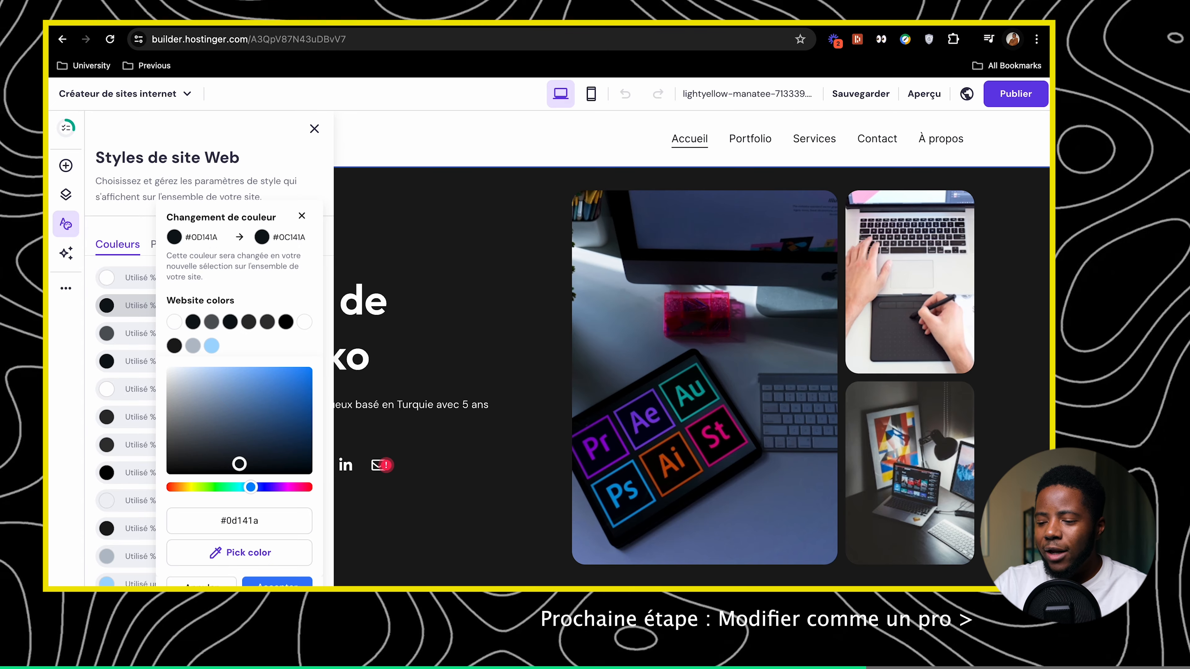
click(201, 584)
scroll(217, 518, down, 1)
scroll(217, 517, up, 1)
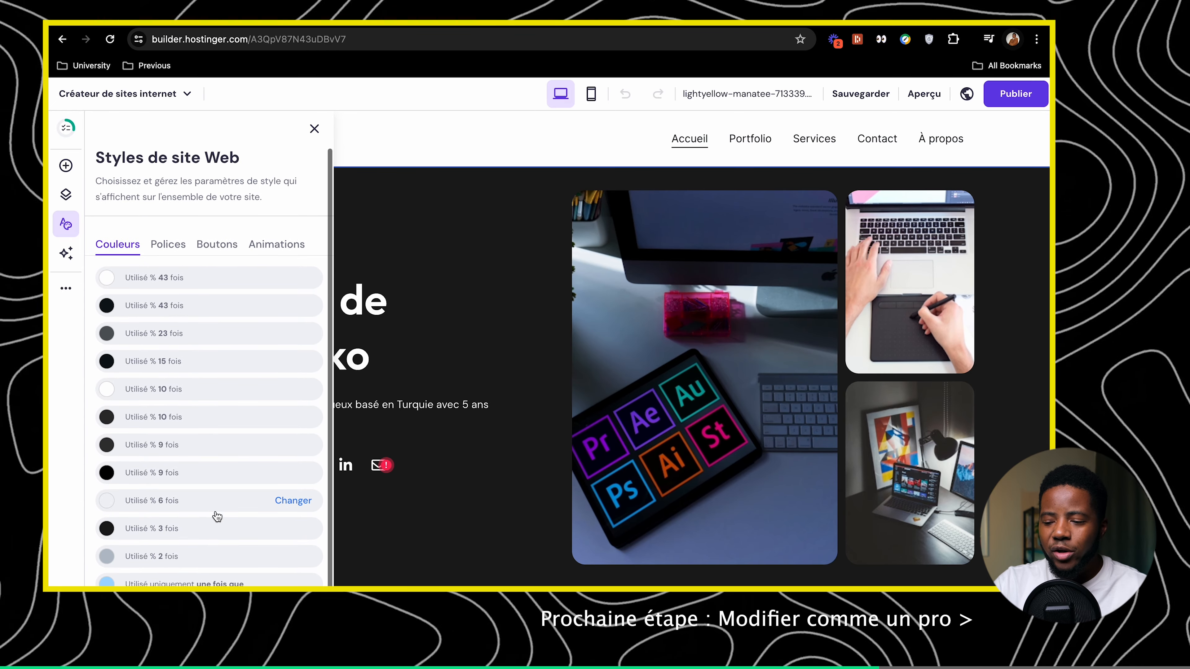
Review Polices, apply the rounded pill button style, and open the Animations tab
click(167, 245)
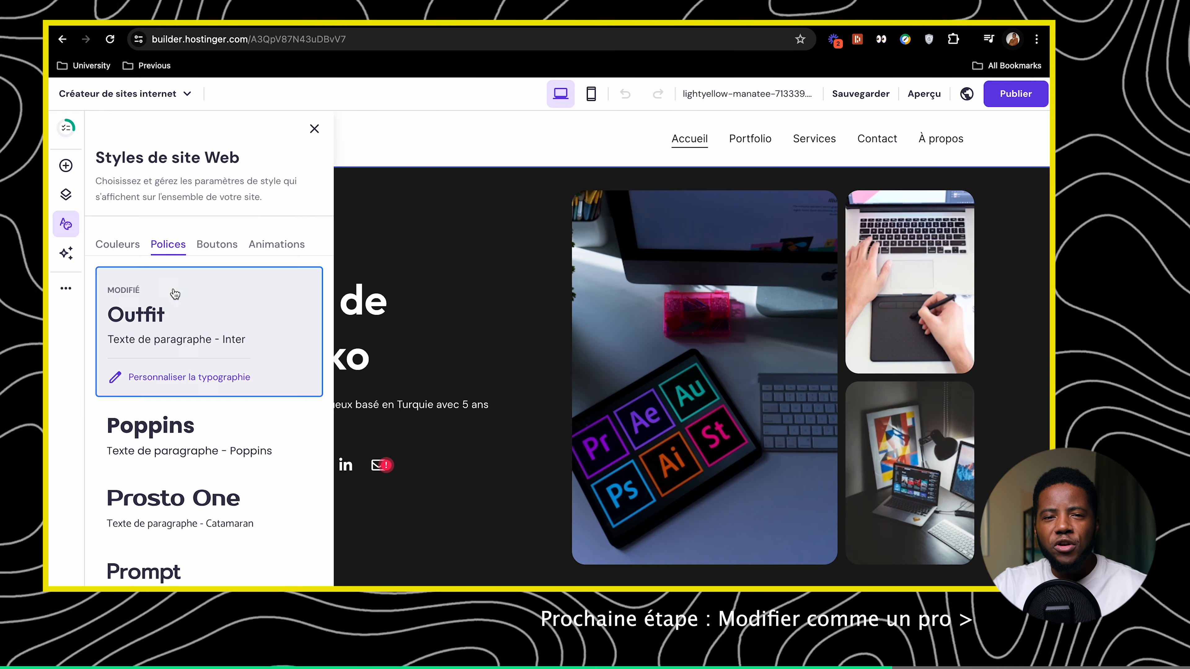
scroll(141, 344, down, 2)
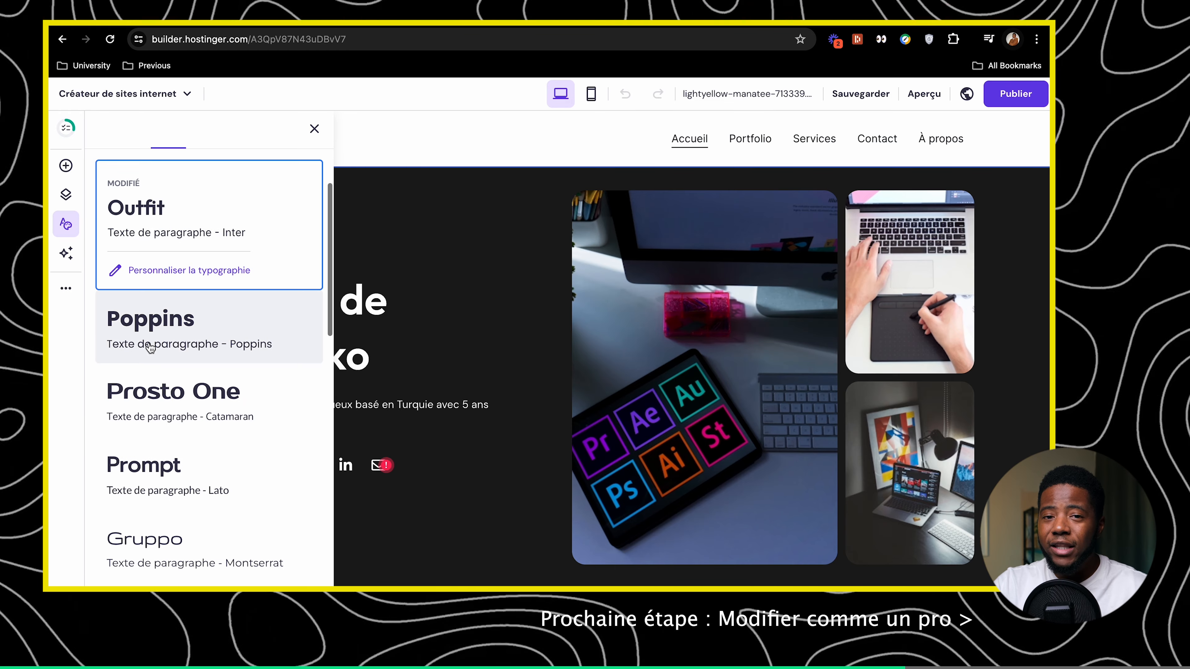
scroll(150, 346, down, 5)
scroll(220, 253, up, 8)
click(217, 245)
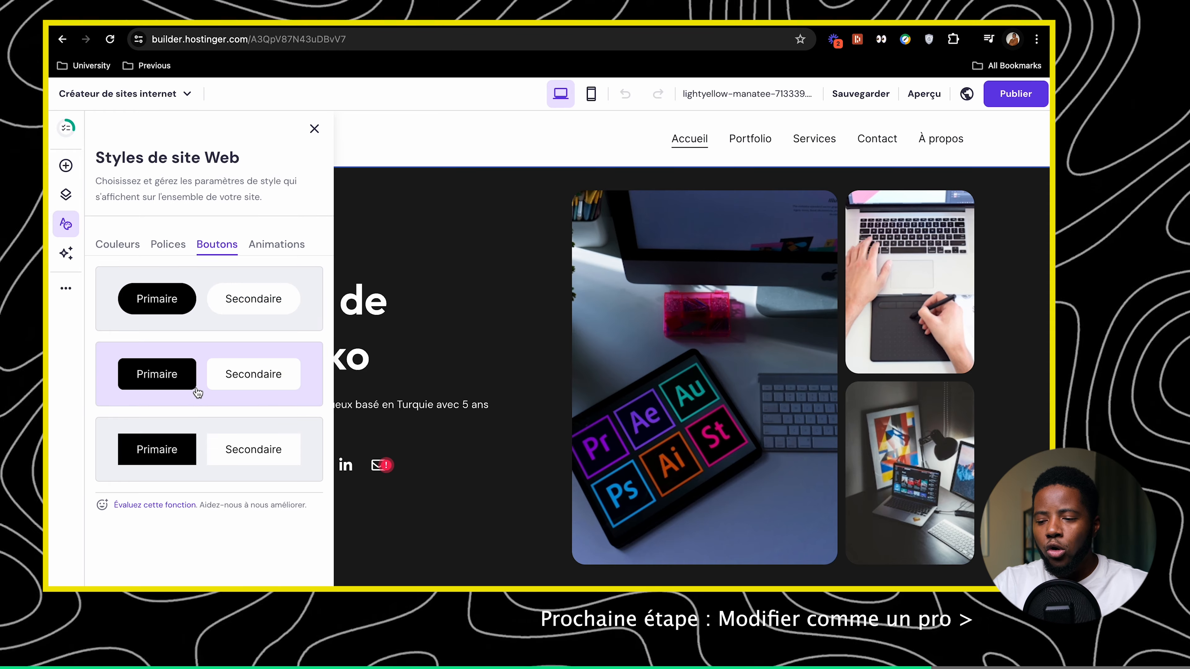
click(209, 321)
click(277, 244)
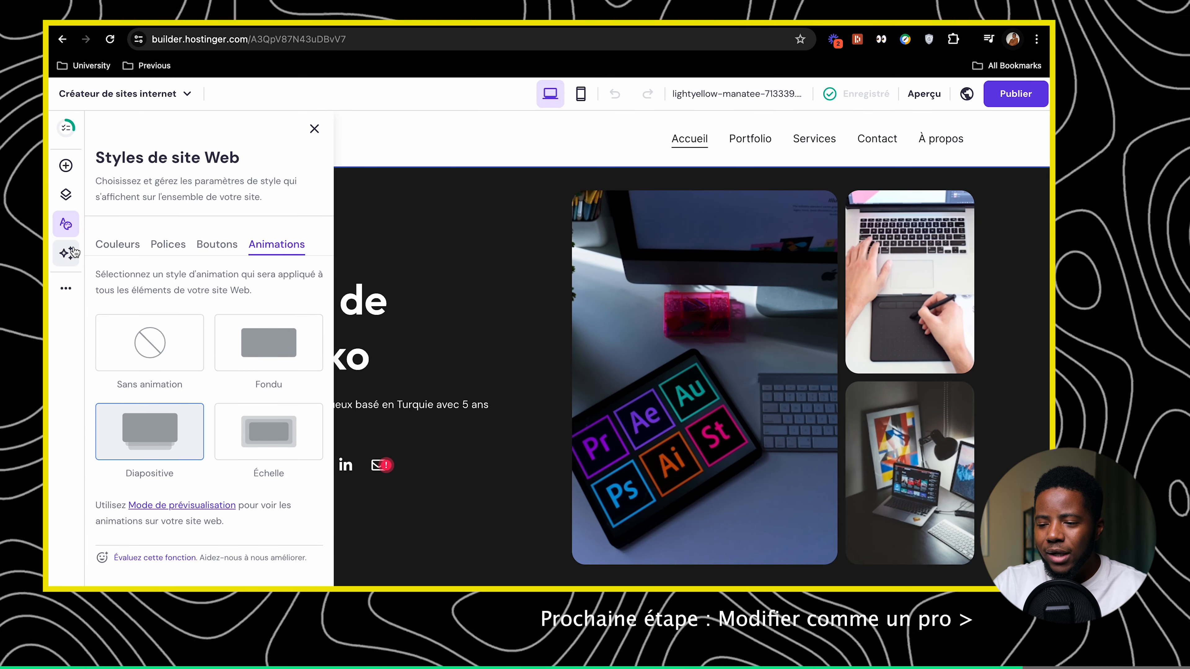
click(68, 253)
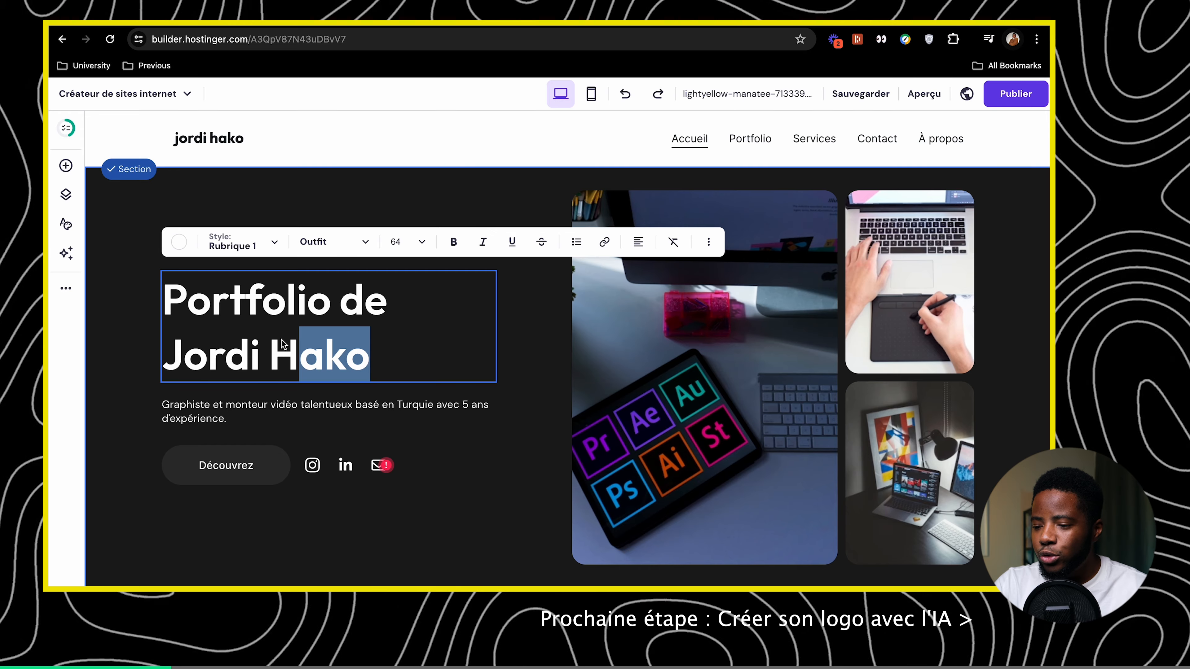
Replace the hero heading with 'Rendez votre marque unique avec des designs révolutionaires' in white Rubrique 3
drag(370, 359, 127, 293)
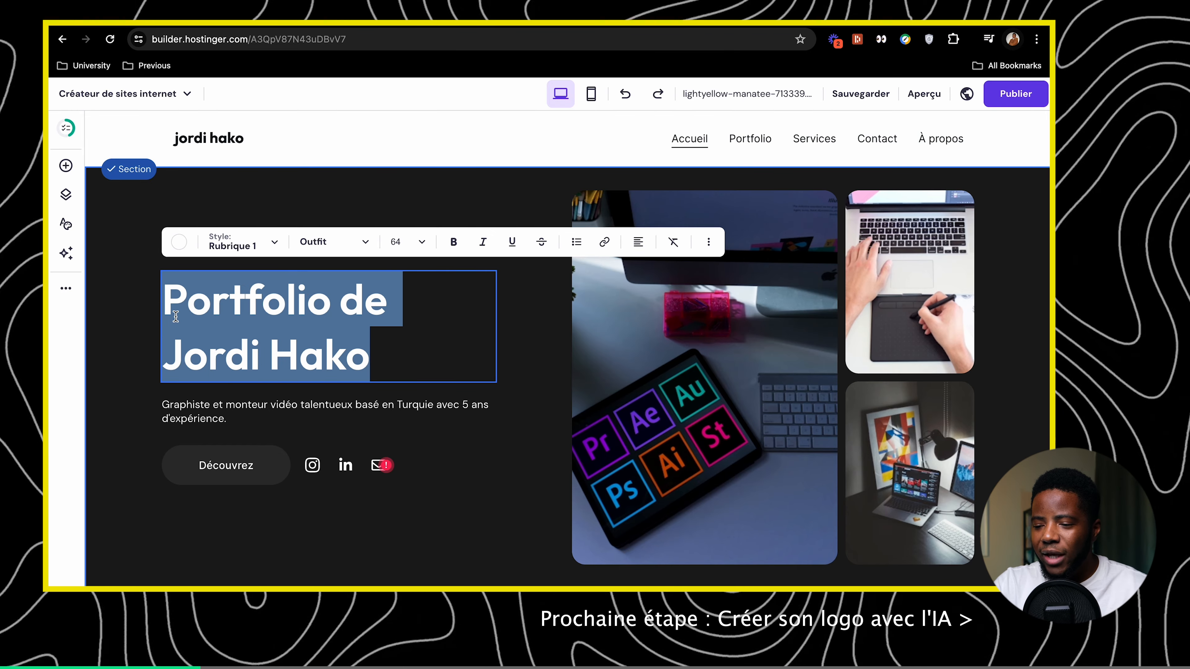
key(BackSpace)
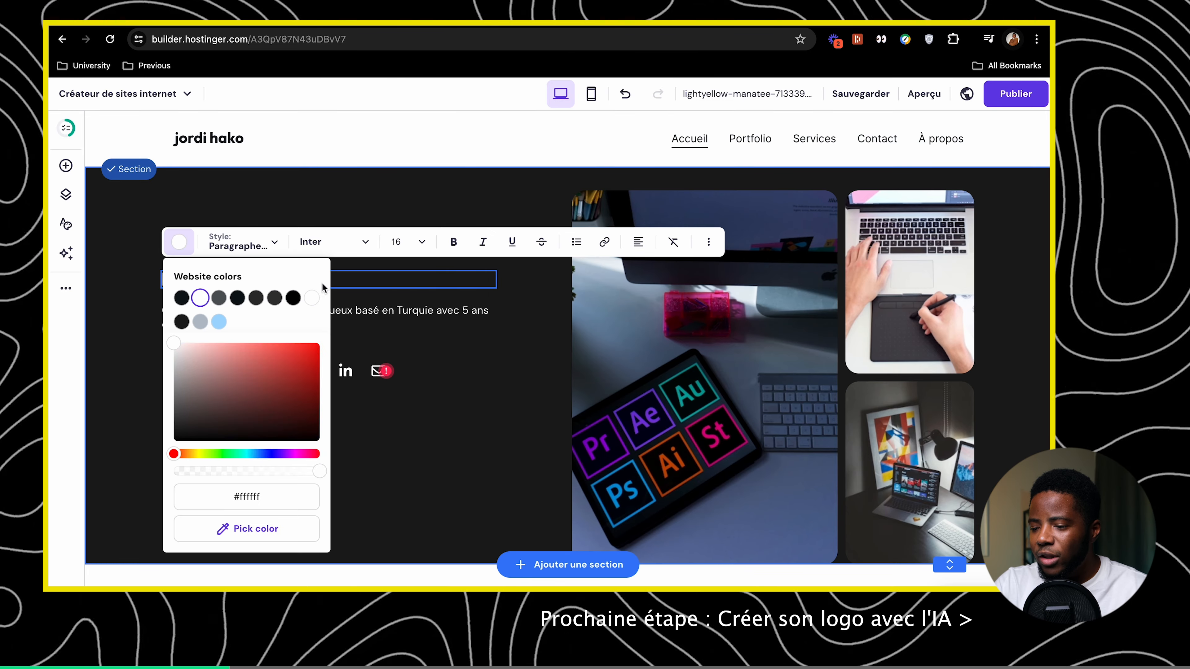
text(Rendez vogre marque unique avec des designe)
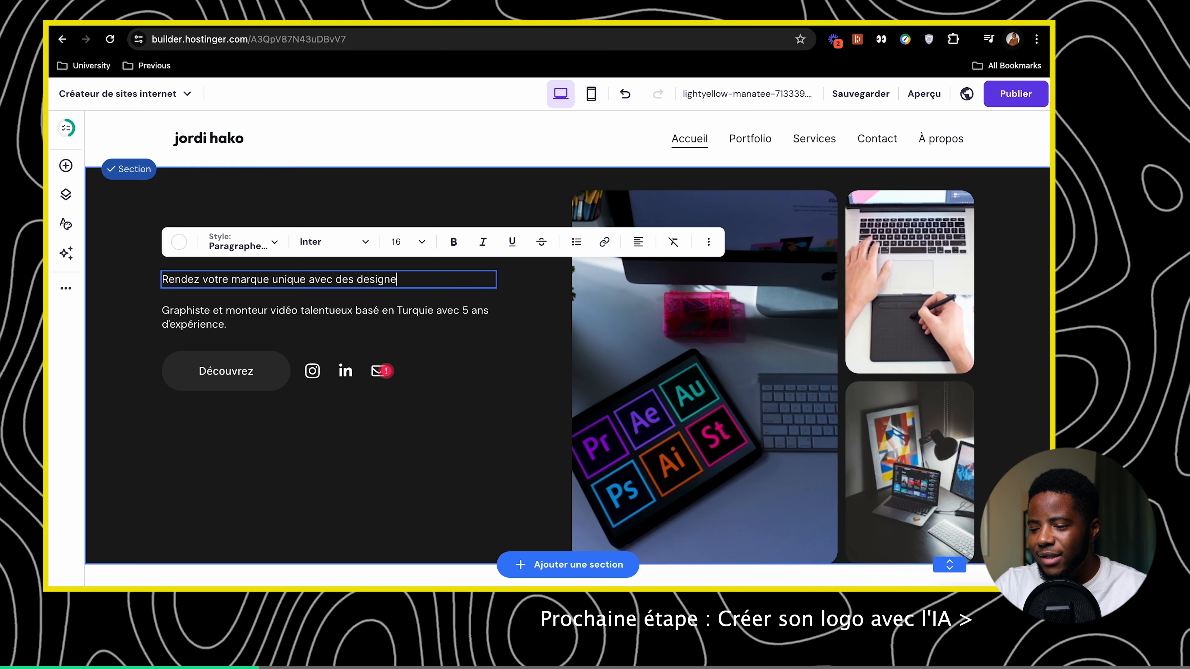
key(BackSpace)
text(s révolutio)
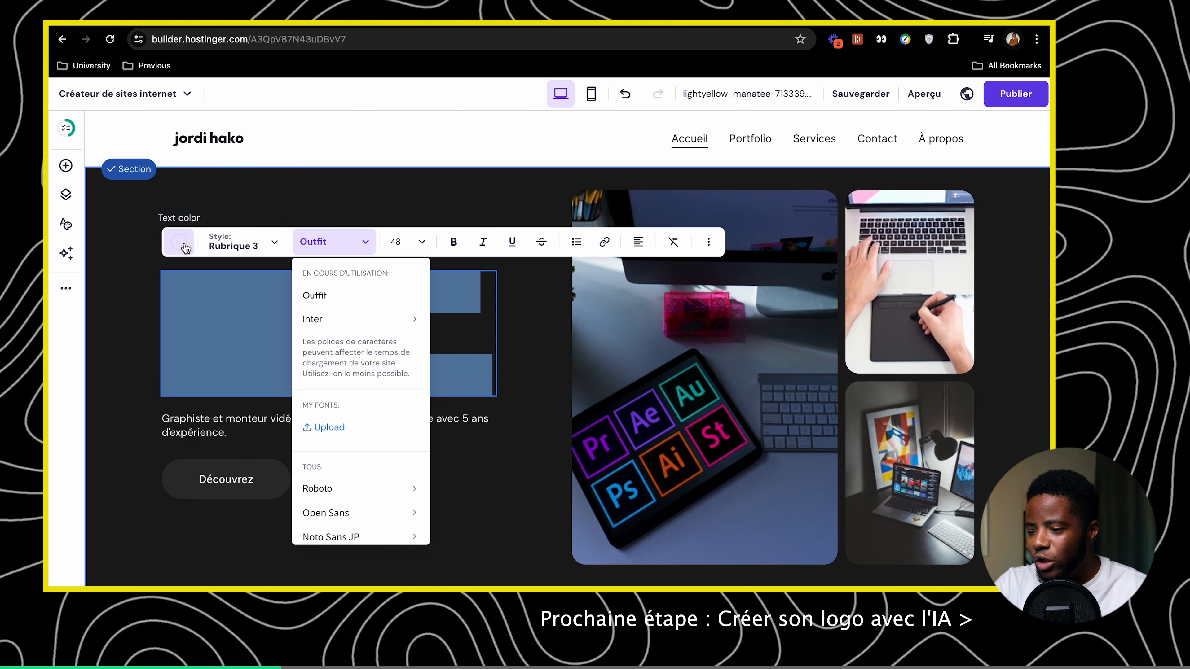
click(184, 245)
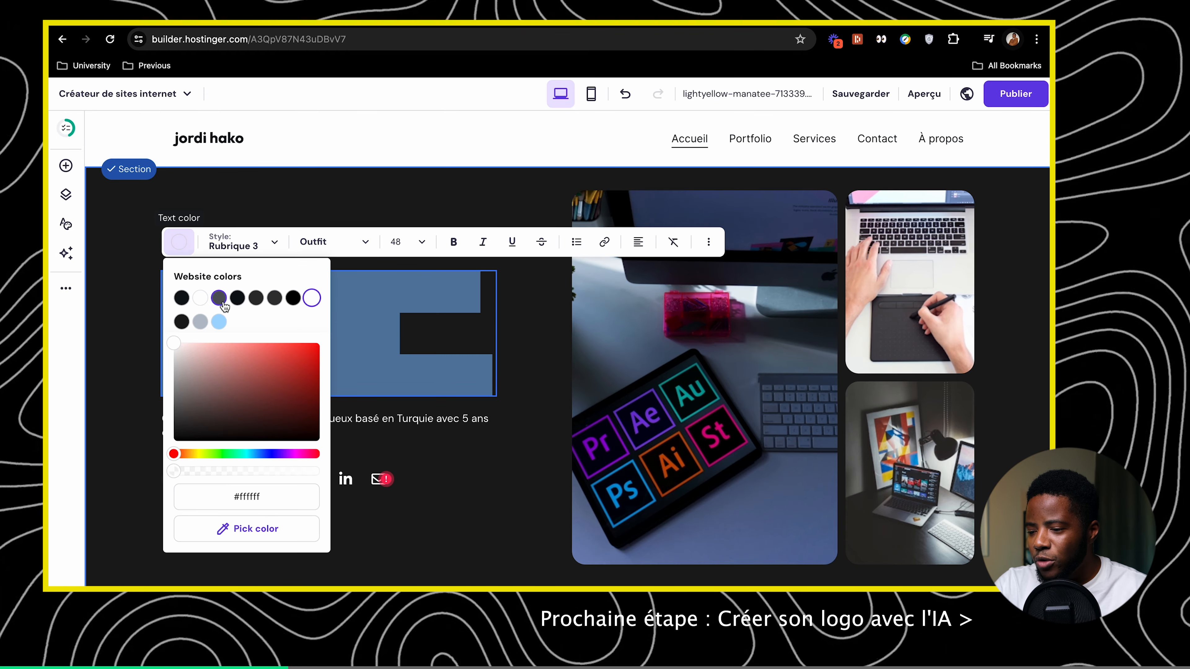
click(311, 298)
click(200, 300)
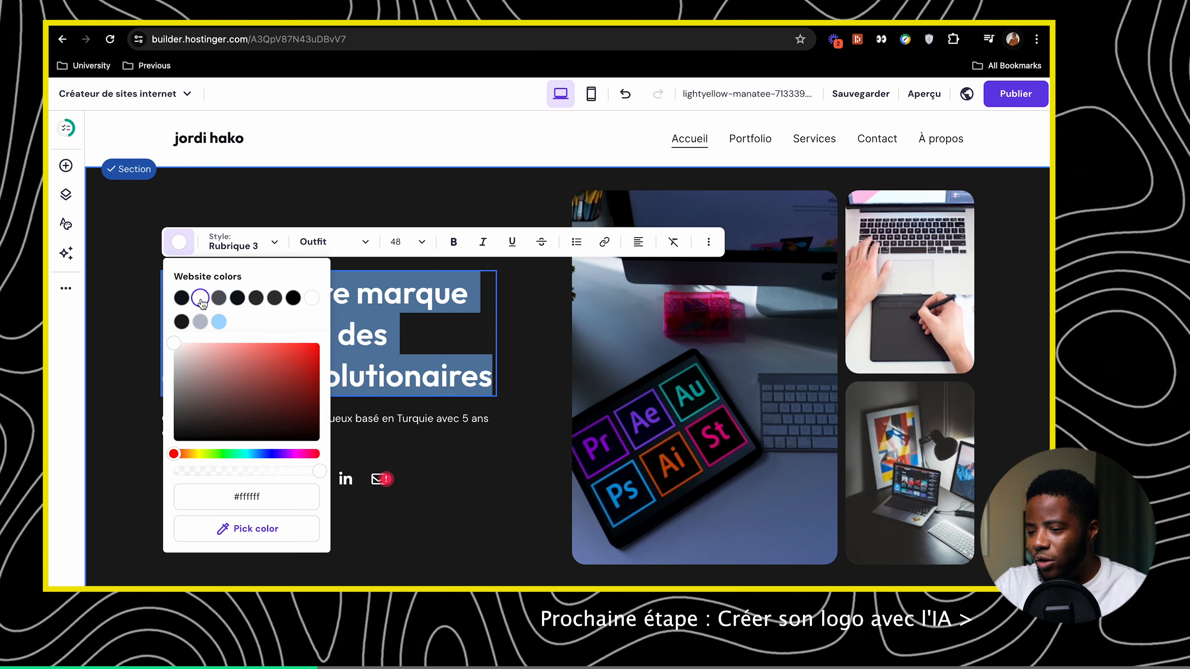
click(344, 304)
click(516, 383)
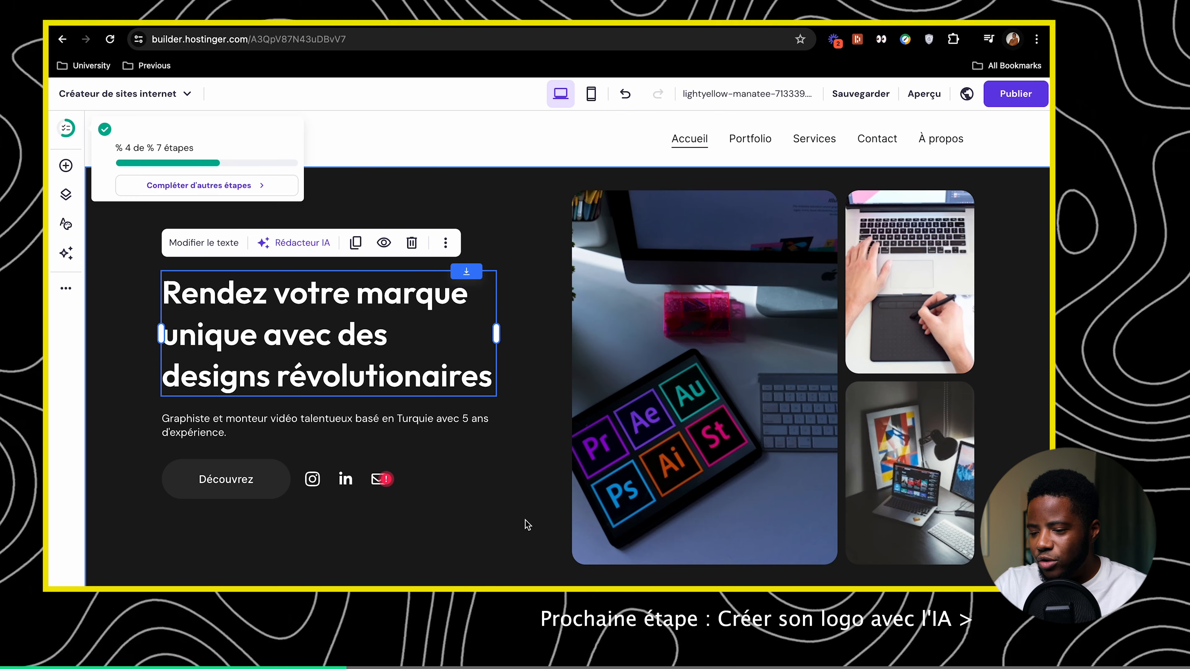
Retype the intro paragraph in first person, starting with 'Je suis'
click(527, 524)
double_click(164, 420)
drag(171, 421, 150, 420)
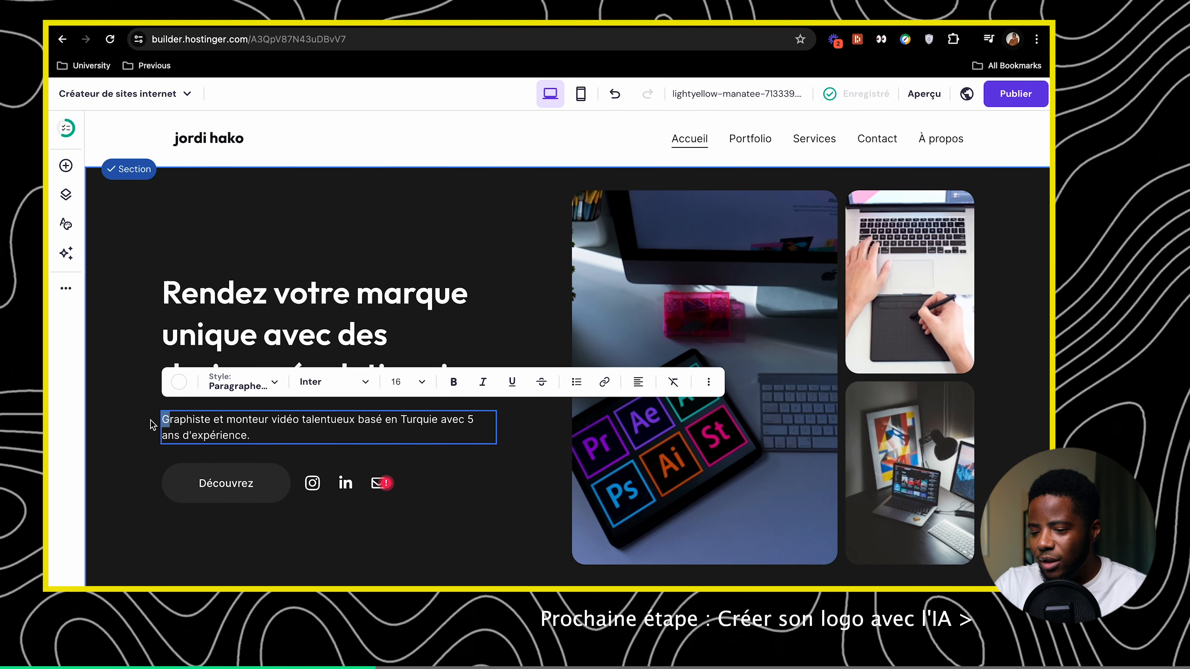
text(Je suis un g)
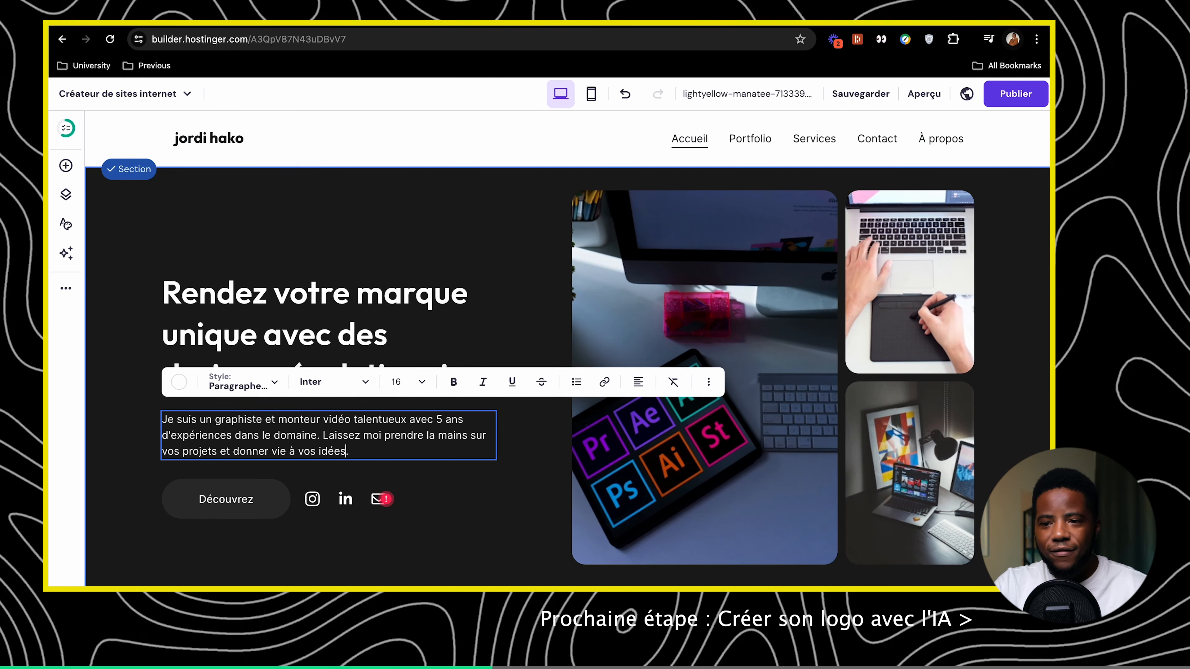
click(670, 445)
click(897, 353)
Delete the three photos from the hero section: the large one, the top-right and the bottom-right
click(897, 465)
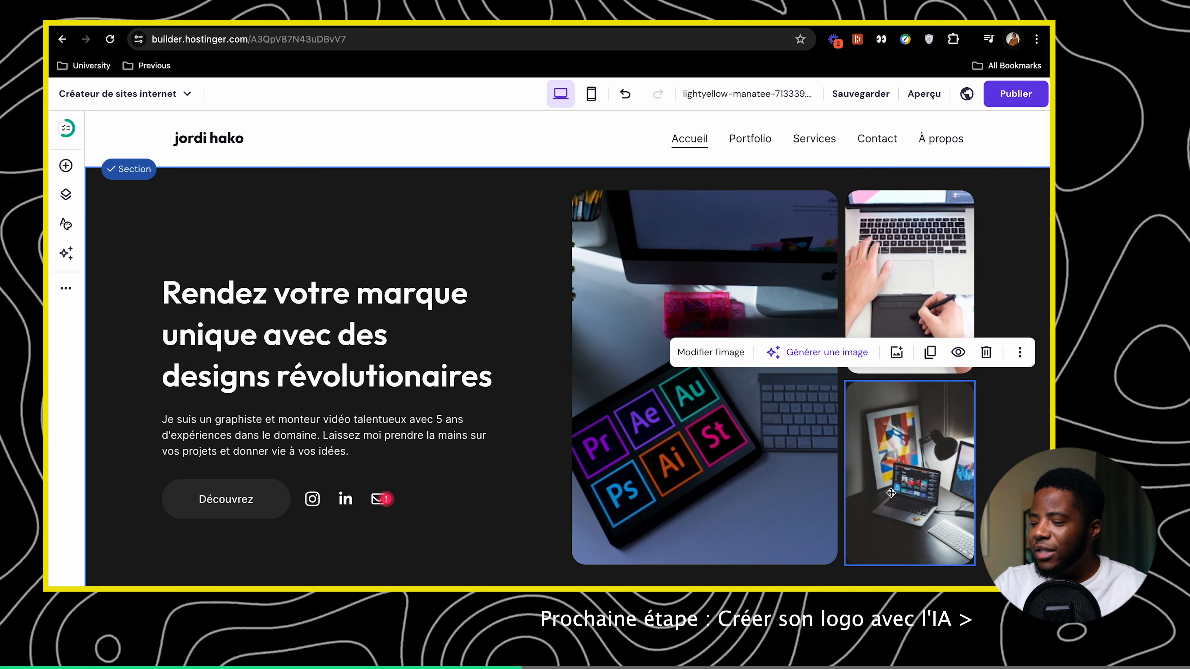
click(713, 428)
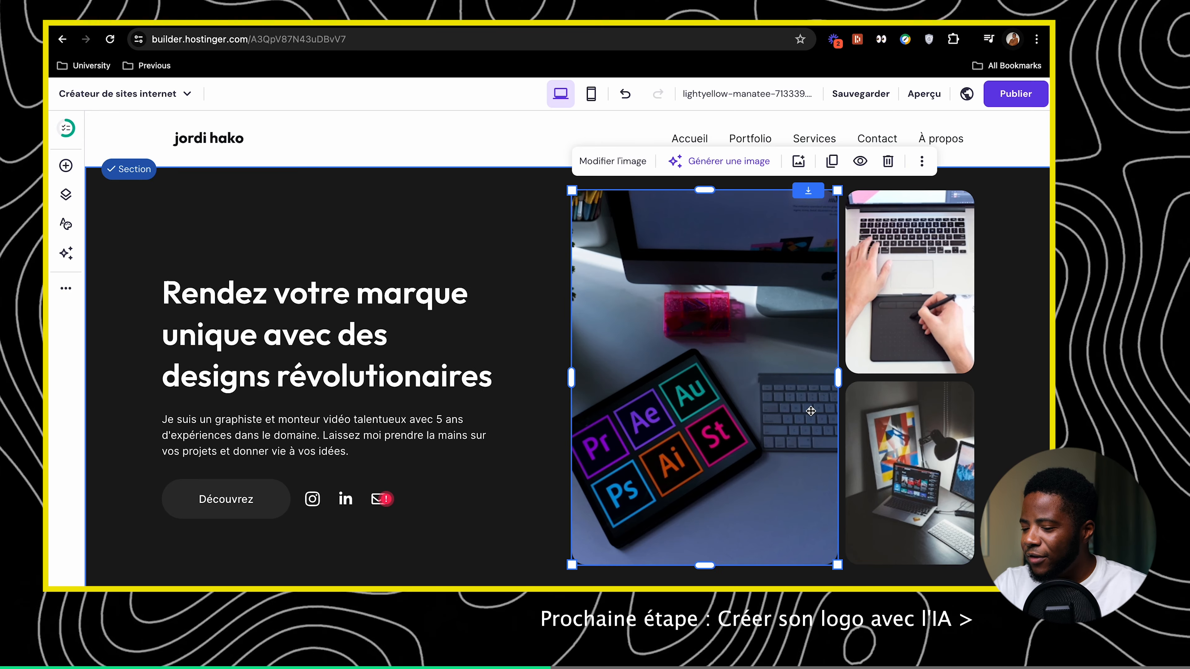
key(Delete)
click(921, 347)
key(Delete)
click(944, 411)
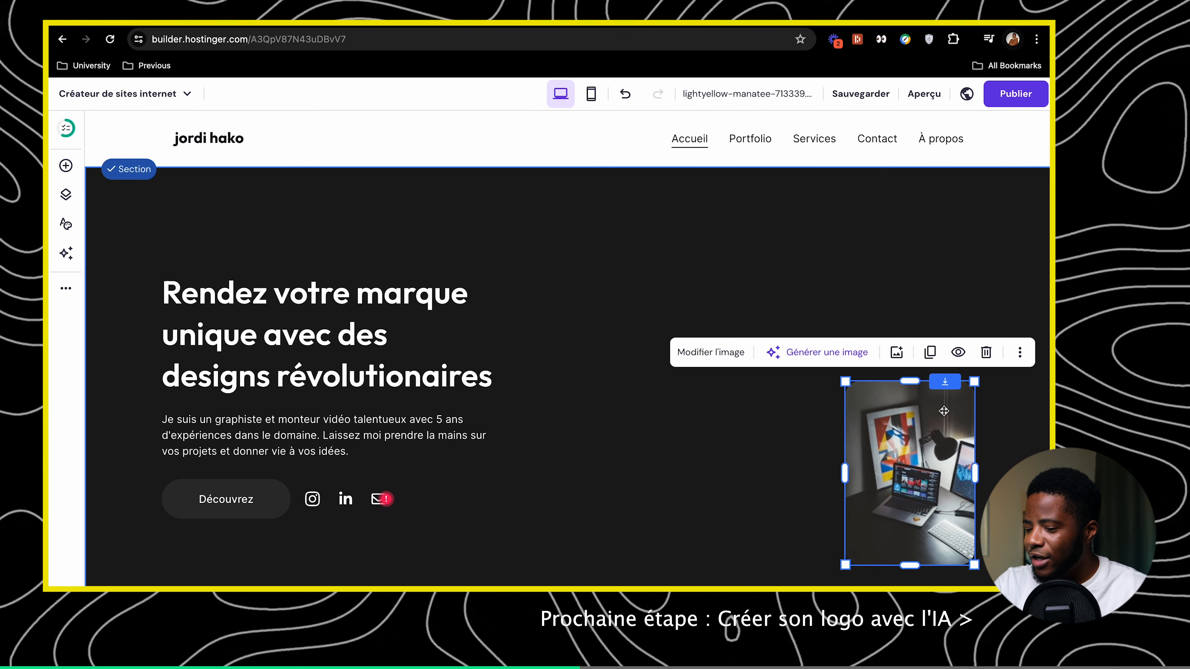
key(Delete)
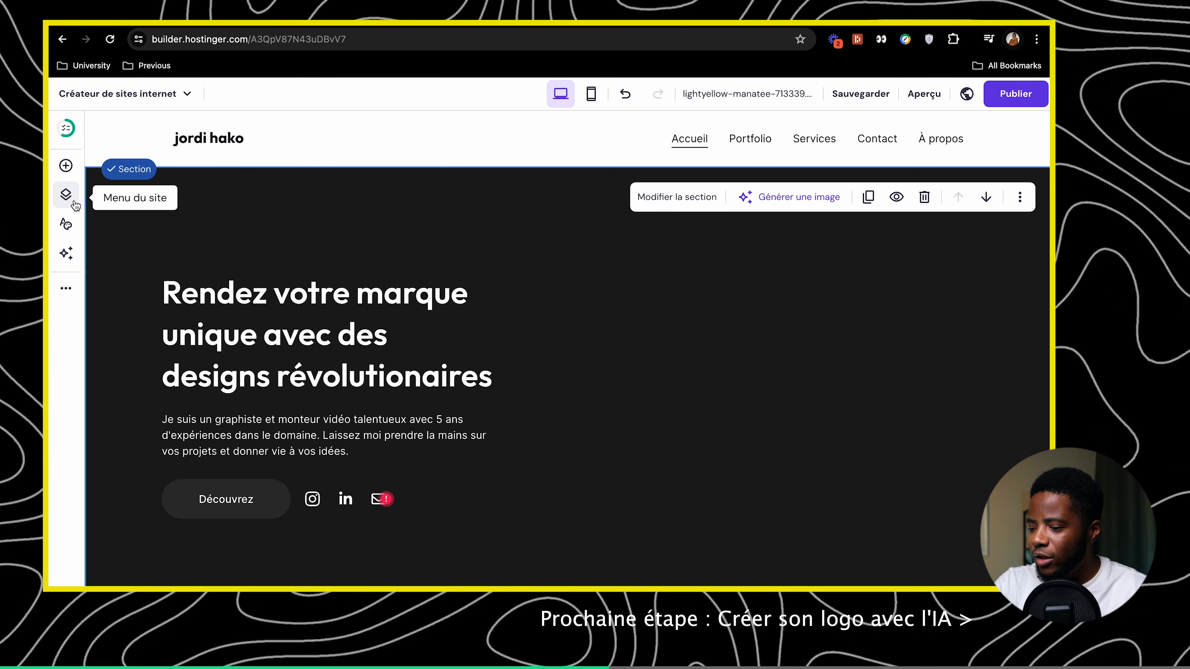
Add a Vidéo element on the hero's right side beside the headline and nudge it right
click(66, 166)
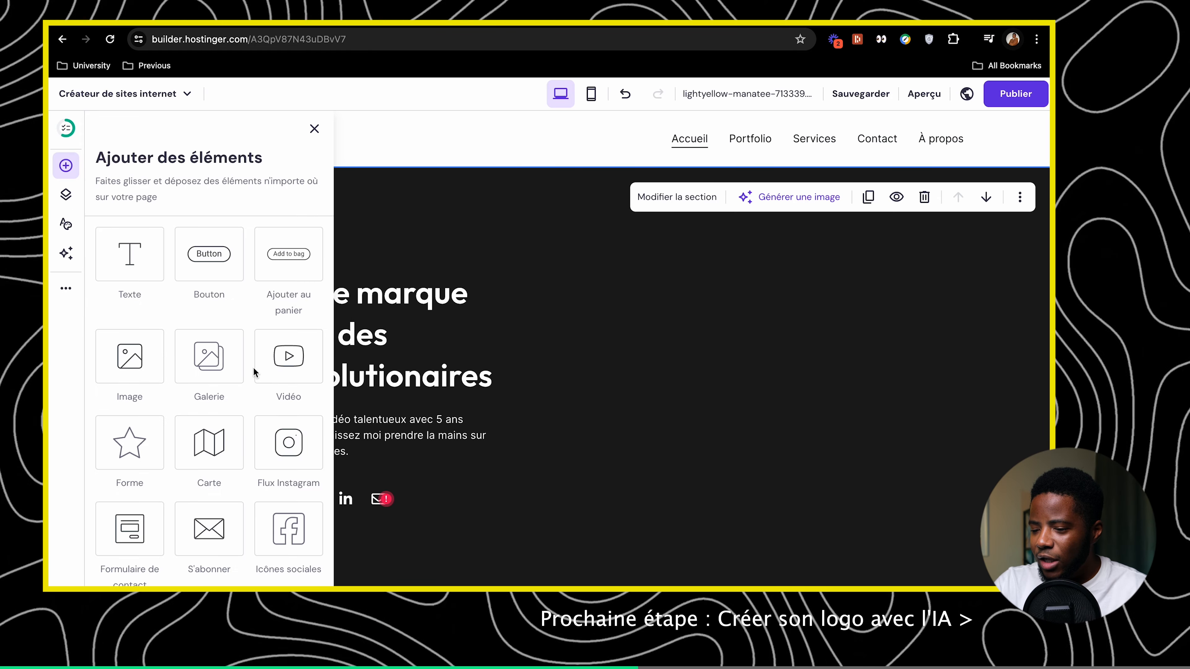
drag(255, 373, 731, 325)
click(912, 372)
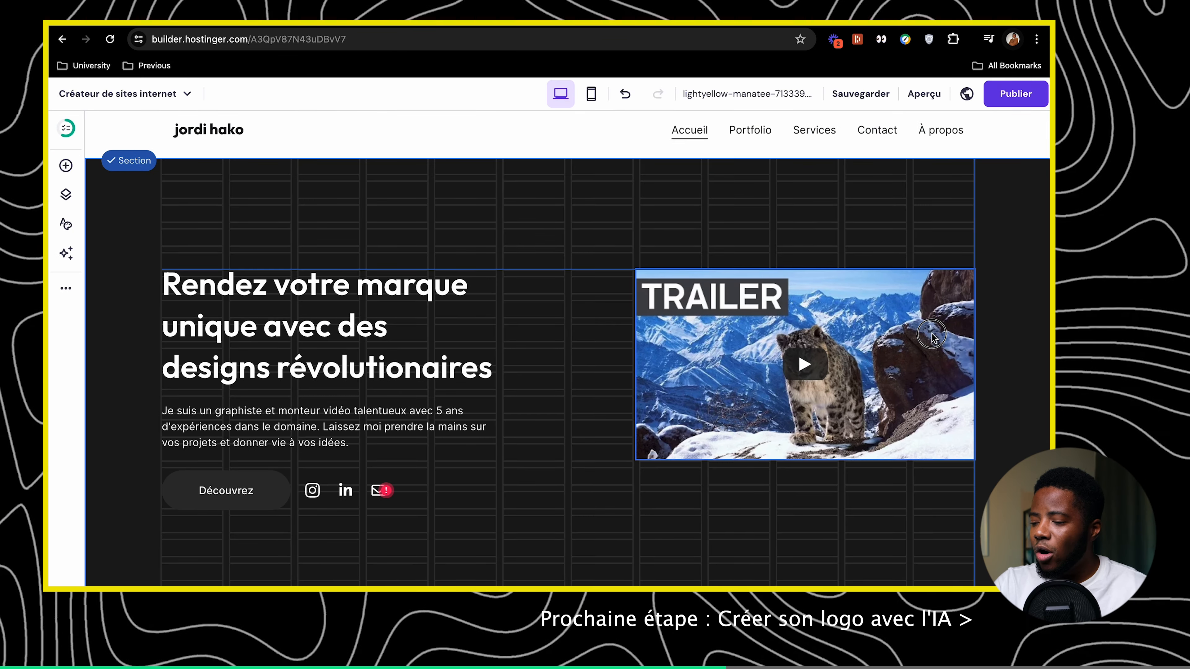
drag(931, 335, 929, 334)
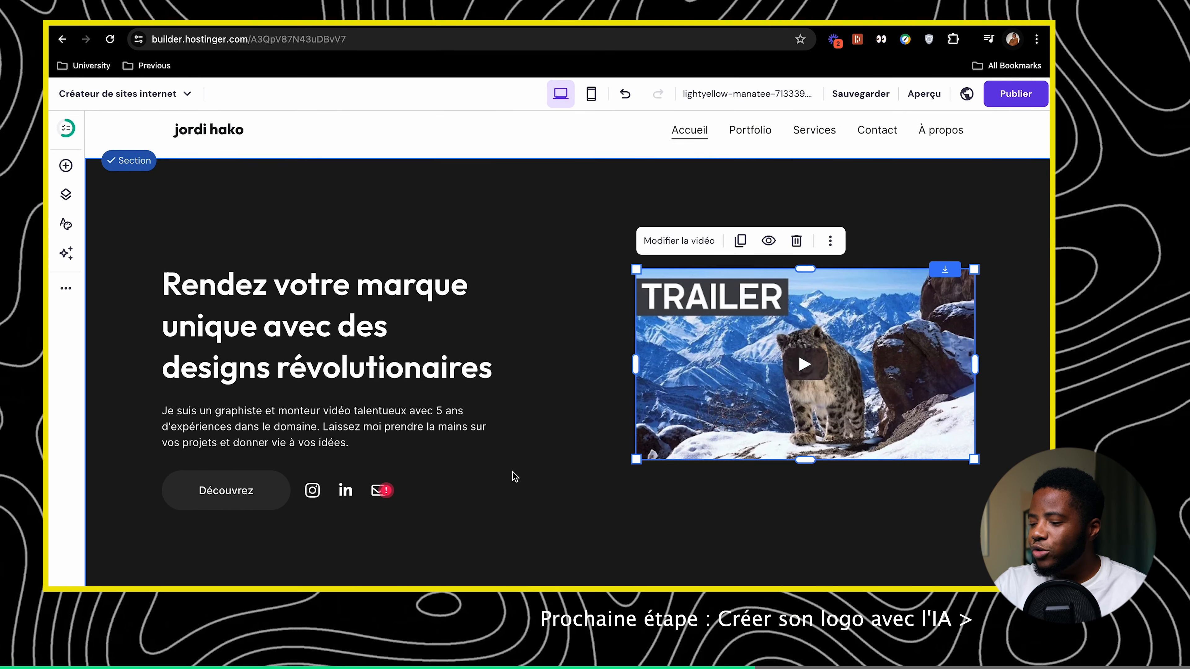
Enlarge the hero video toward the bottom-left and drag the section height up to shorten the hero
drag(636, 458, 583, 486)
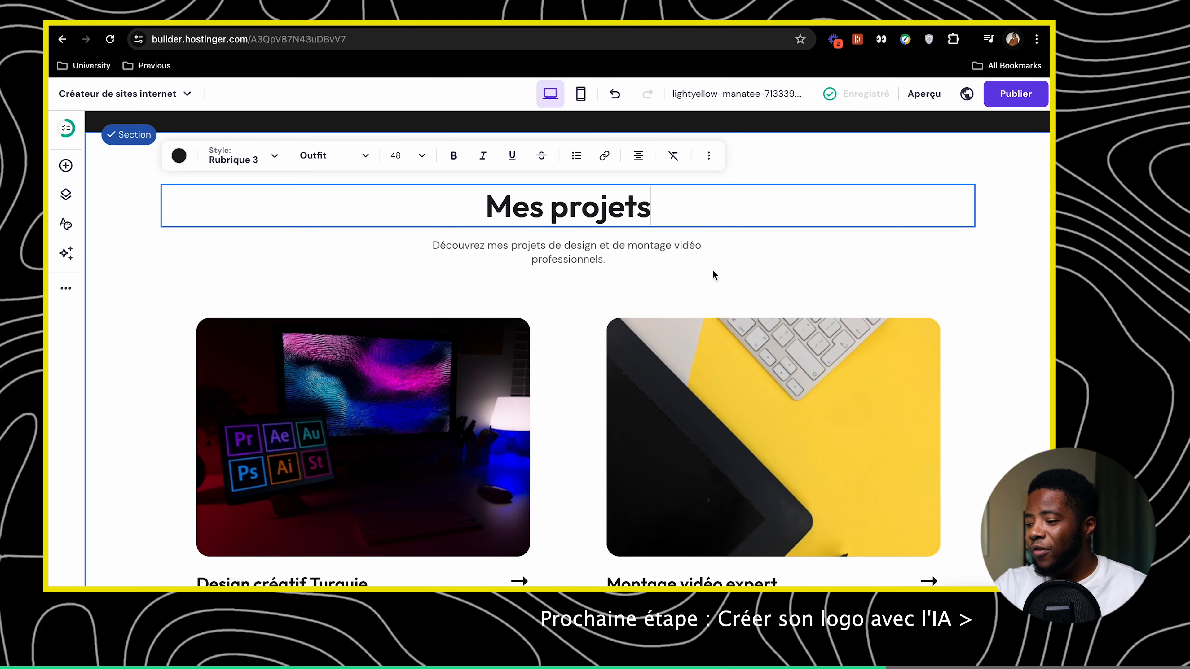
key(Escape)
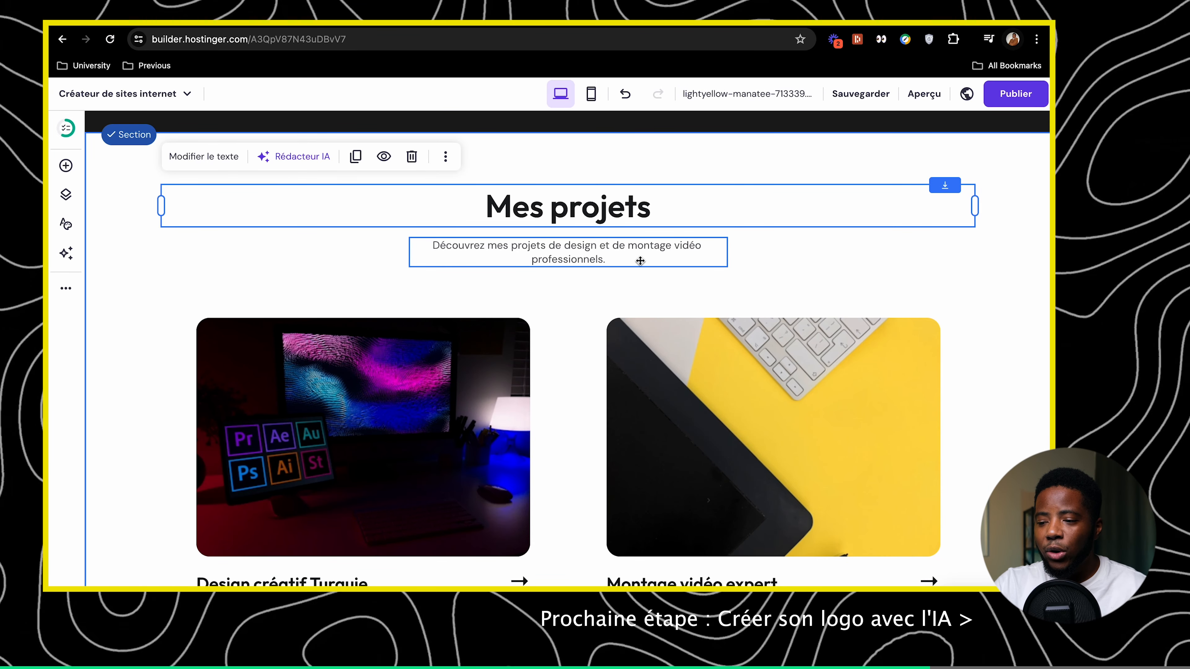
scroll(621, 265, down, 2)
scroll(625, 265, up, 8)
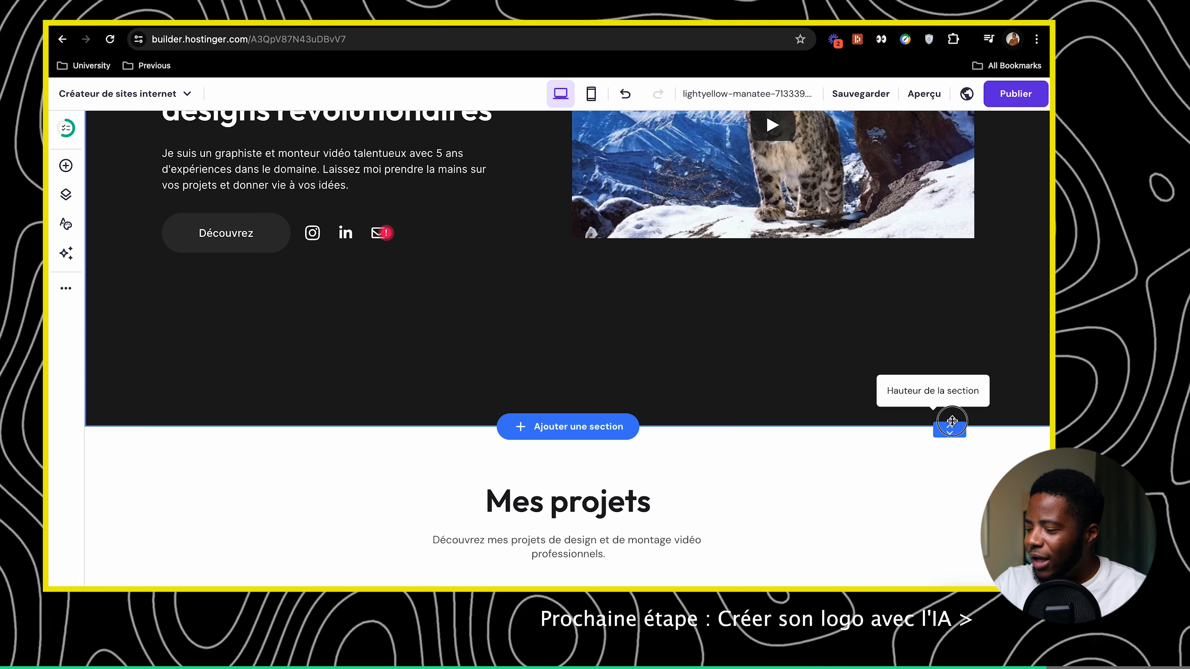
drag(949, 423, 950, 374)
scroll(827, 401, up, 5)
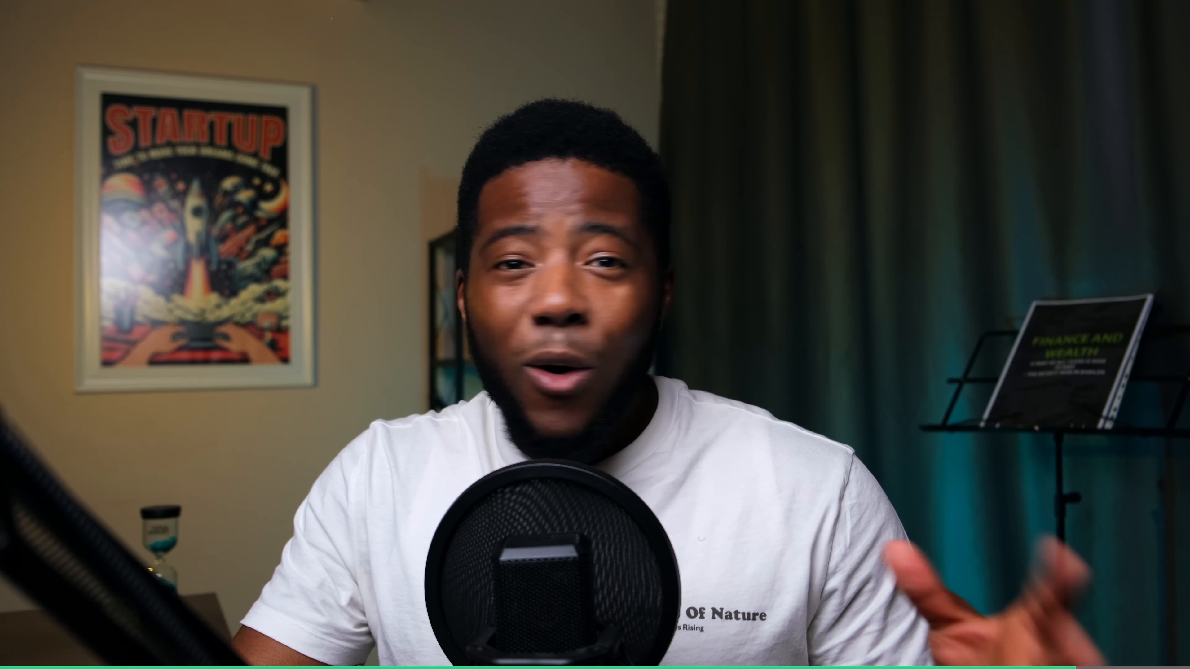